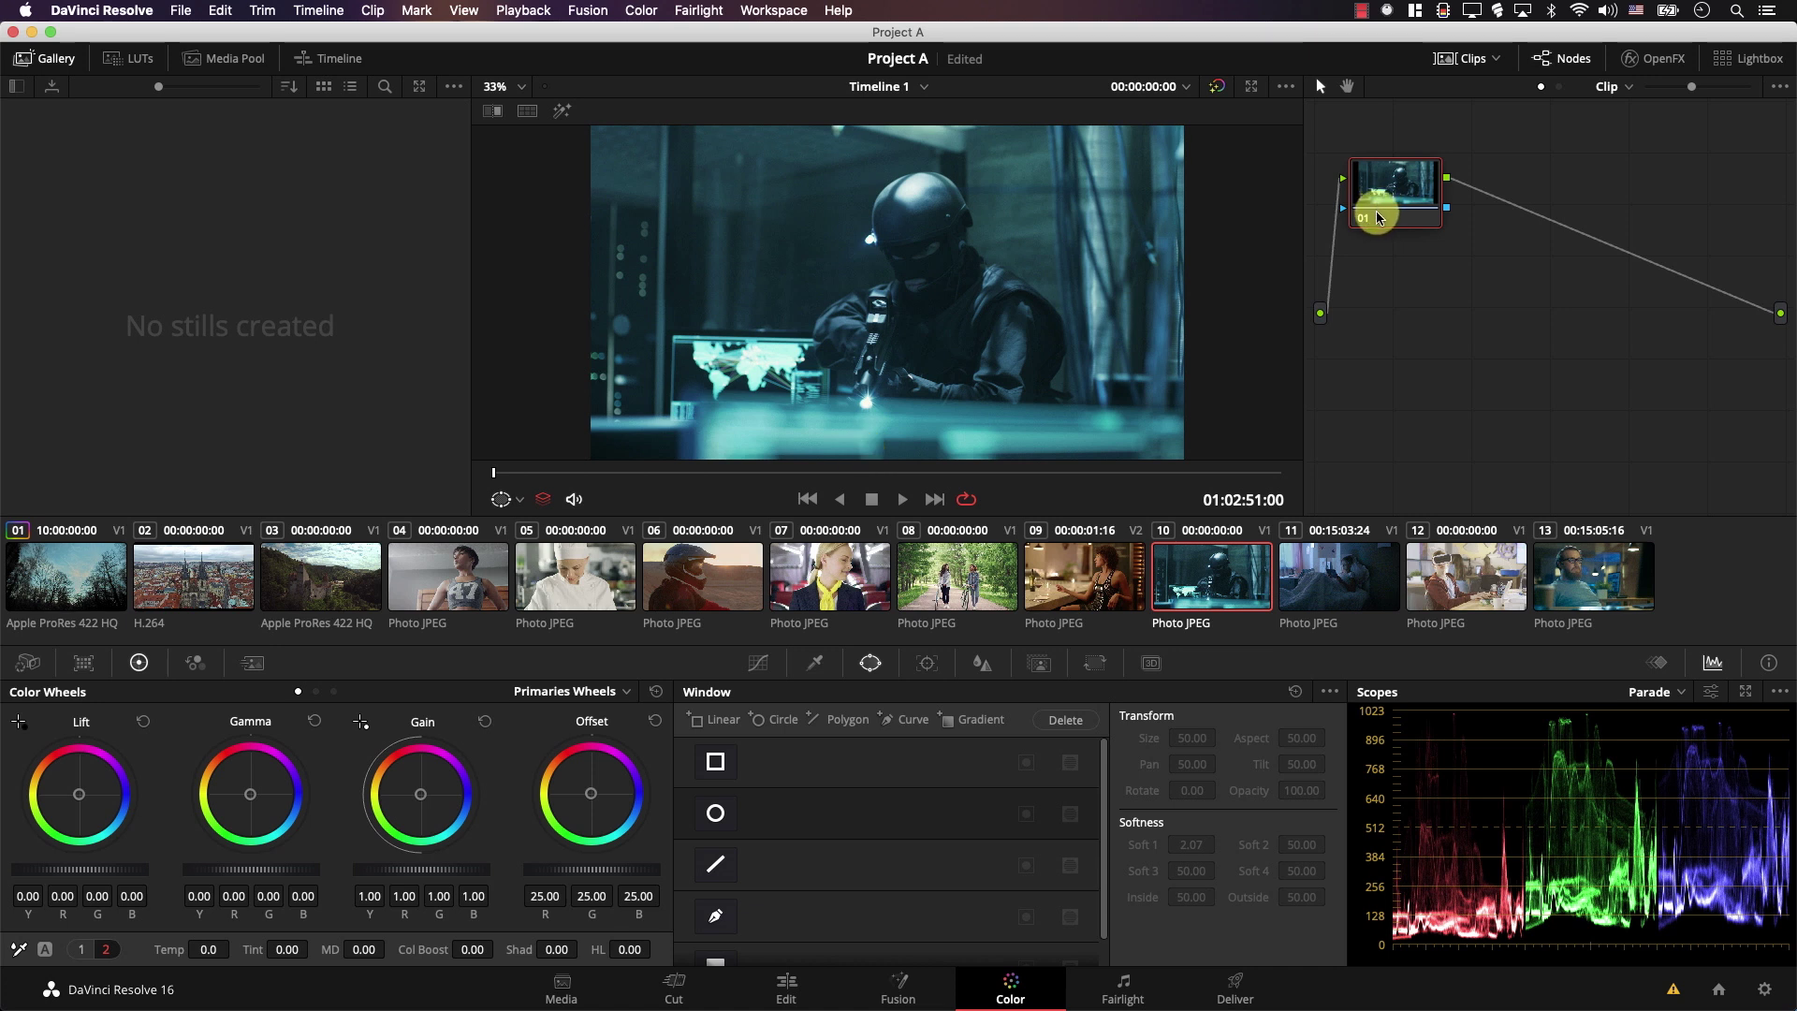
Add serial node 02 after node 01 with a Lum vs Sat curve cutting shadow saturation and Highlights at -100.
{"action": "key", "text": "alt+s"}
{"action": "left_click_drag", "start_coordinate": [1525, 188], "coordinate": [1690, 302]}
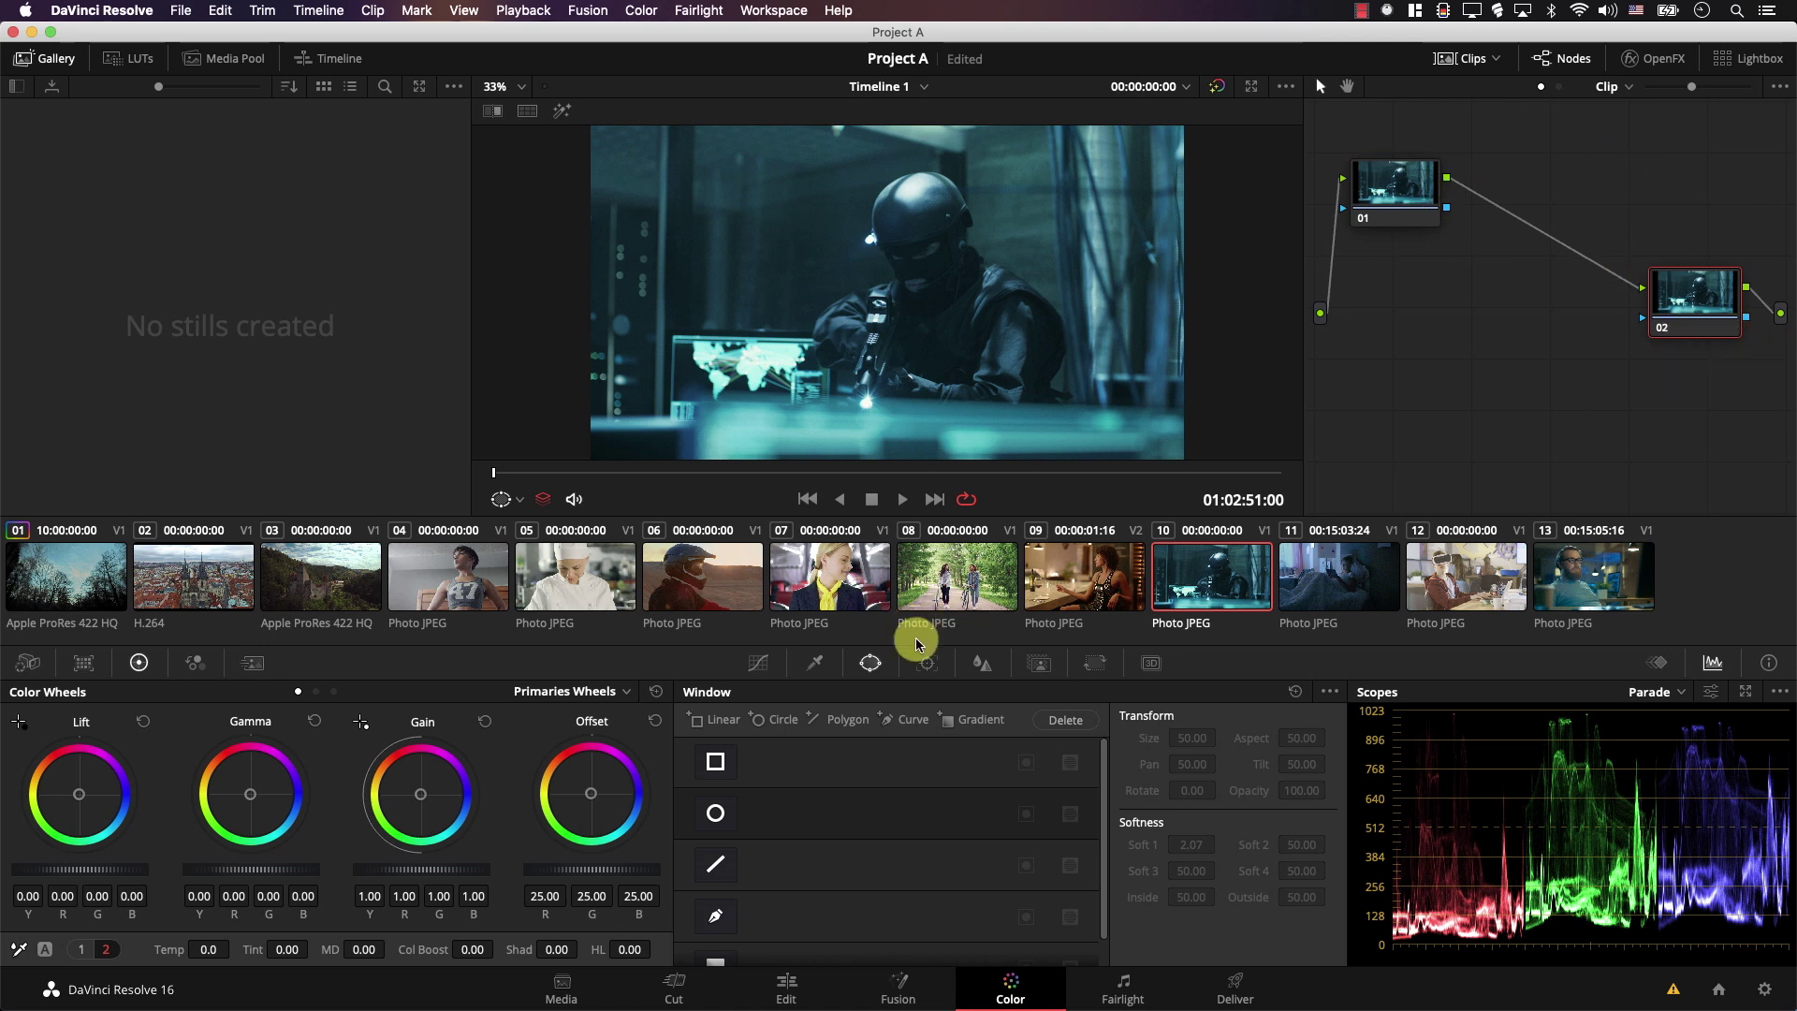
{"action": "left_click", "coordinate": [758, 663]}
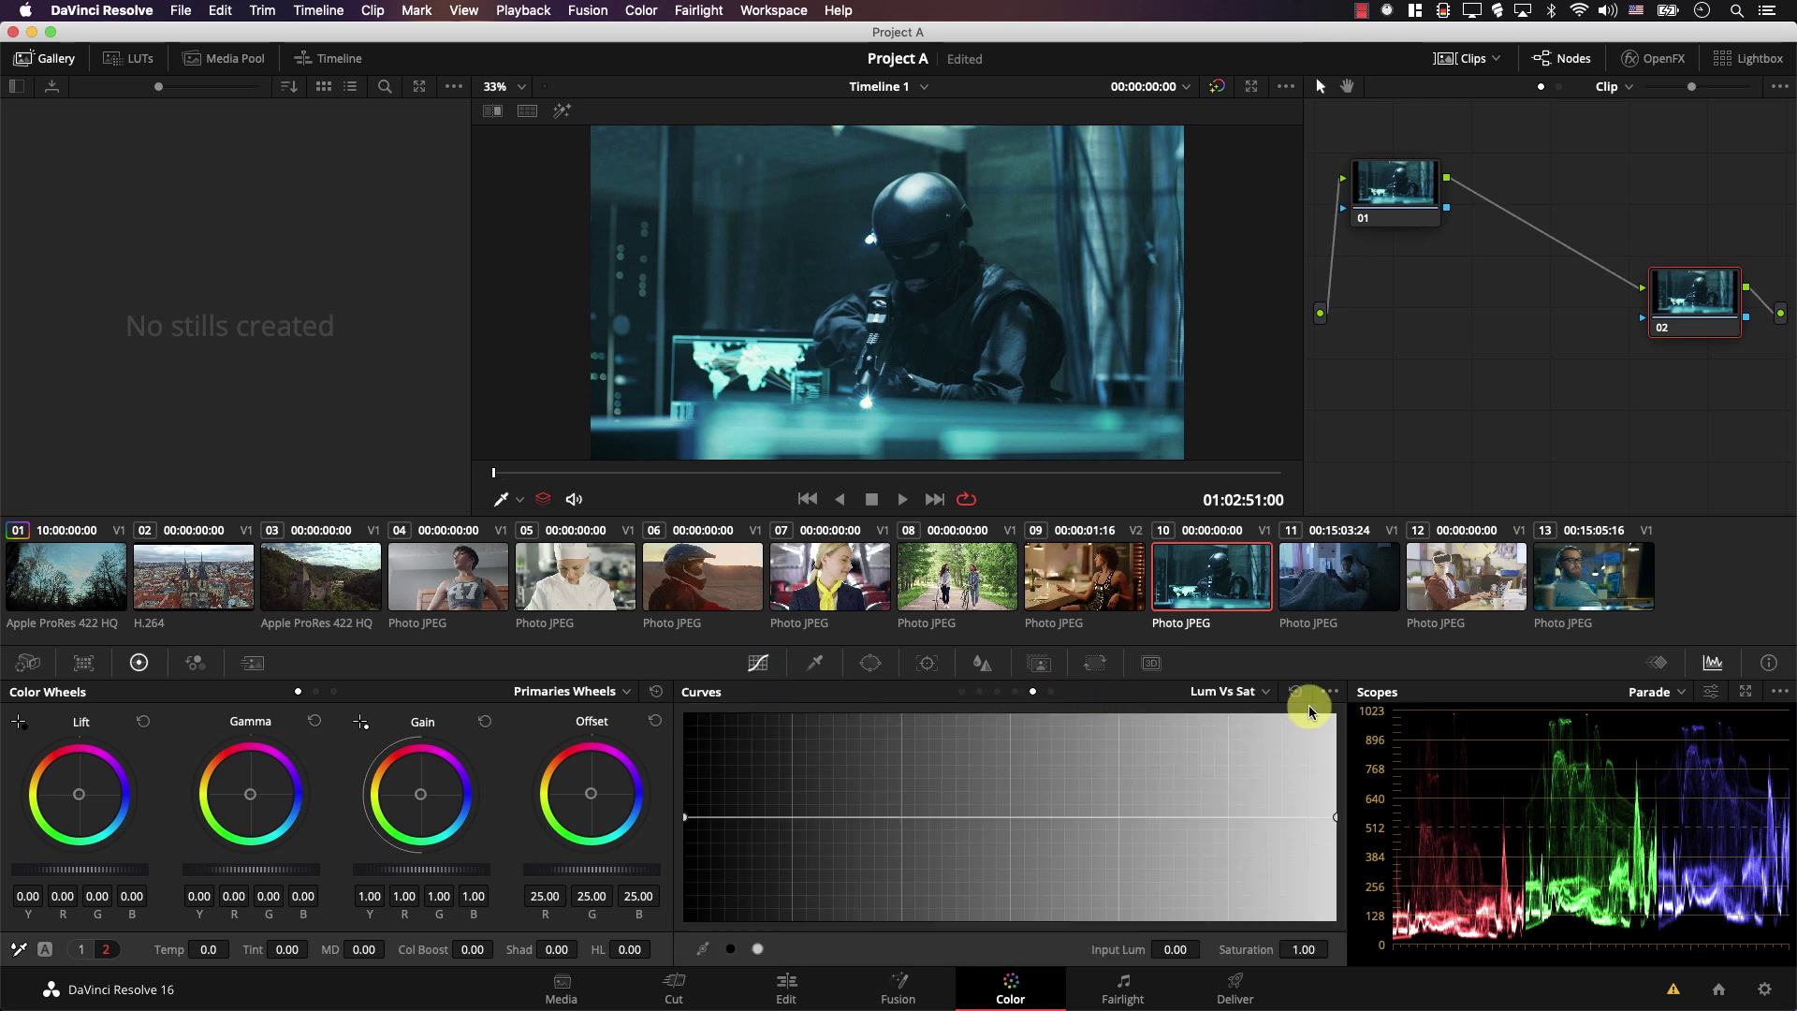
{"action": "left_click_drag", "start_coordinate": [688, 818], "coordinate": [692, 920]}
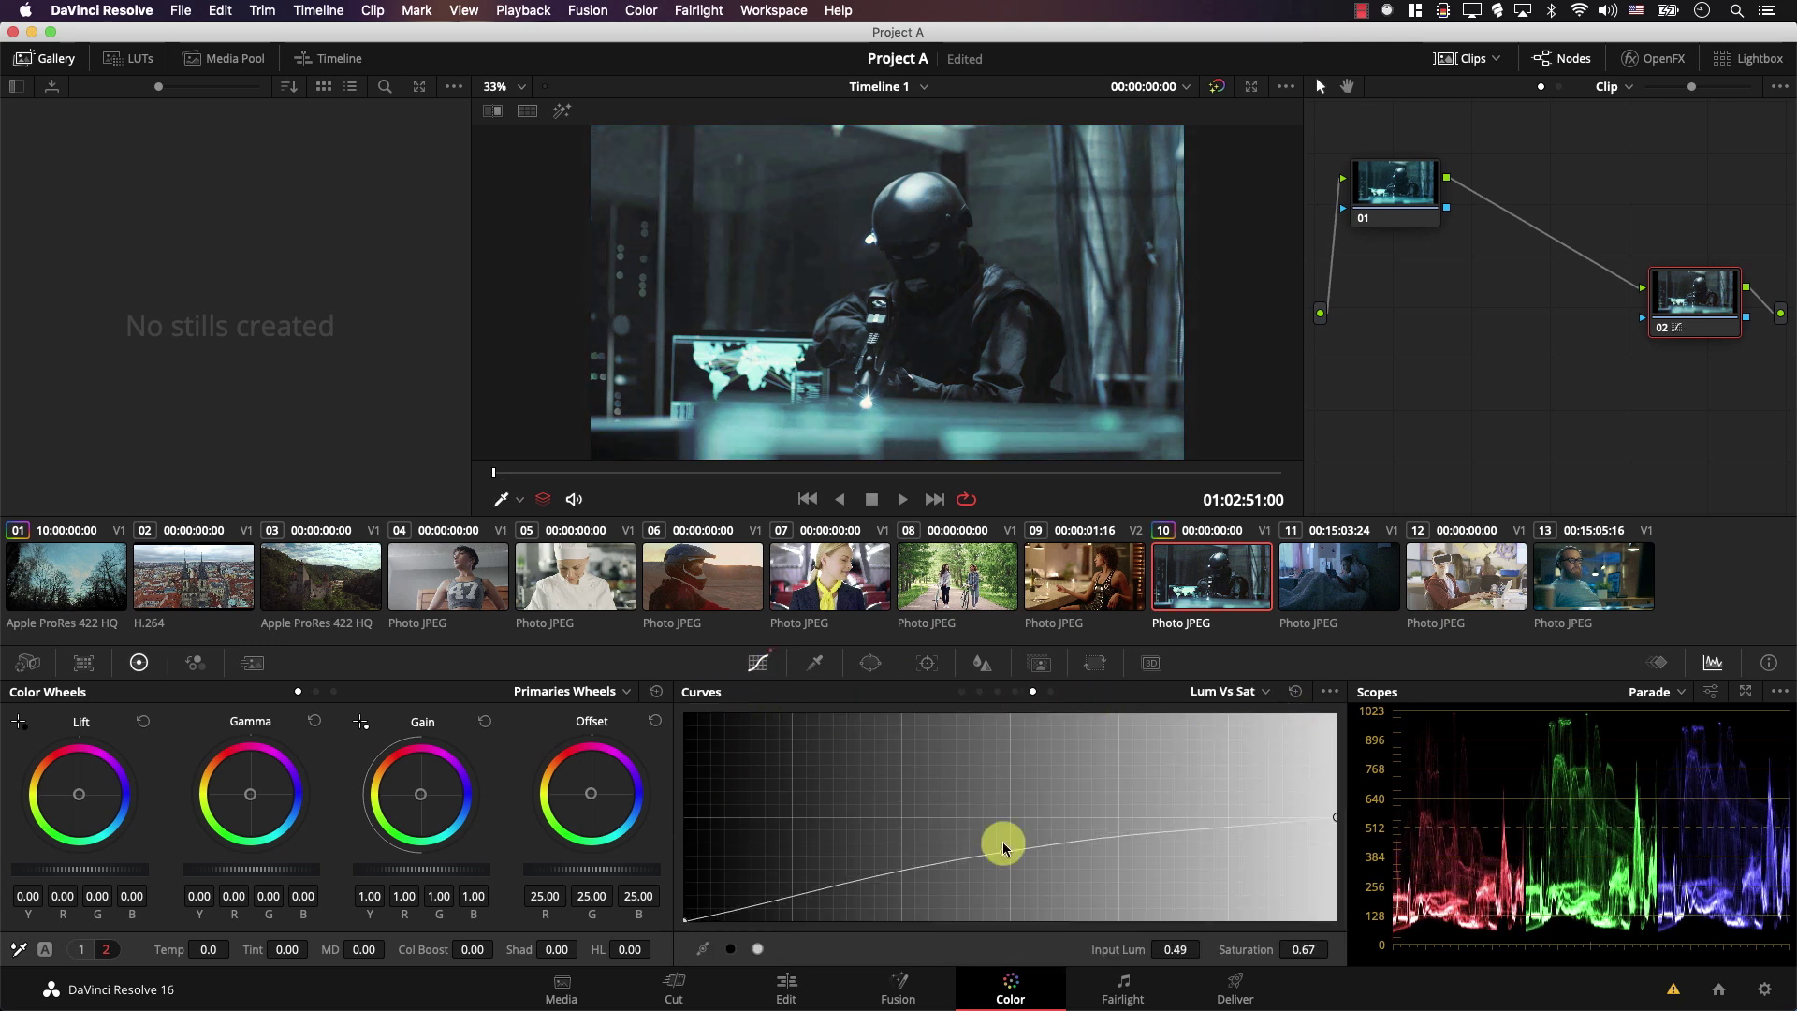
{"action": "left_click_drag", "start_coordinate": [999, 842], "coordinate": [1033, 816]}
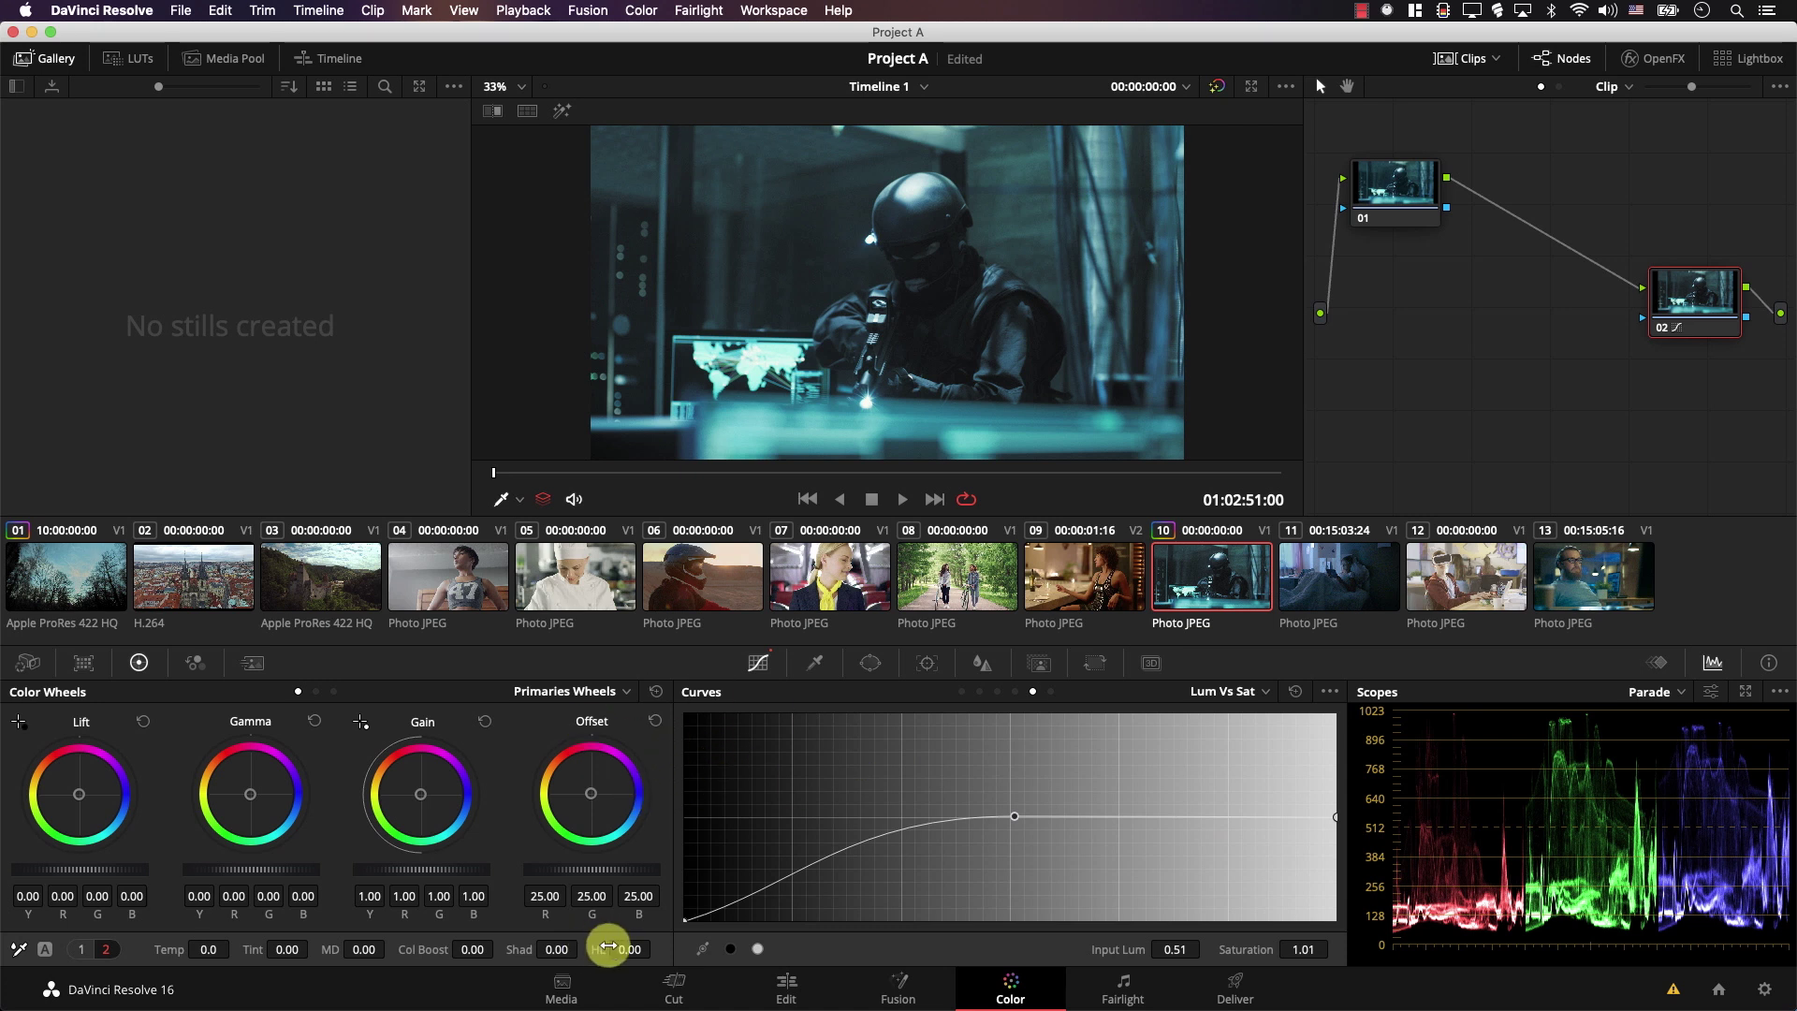
{"action": "left_click_drag", "start_coordinate": [620, 949], "coordinate": [425, 947]}
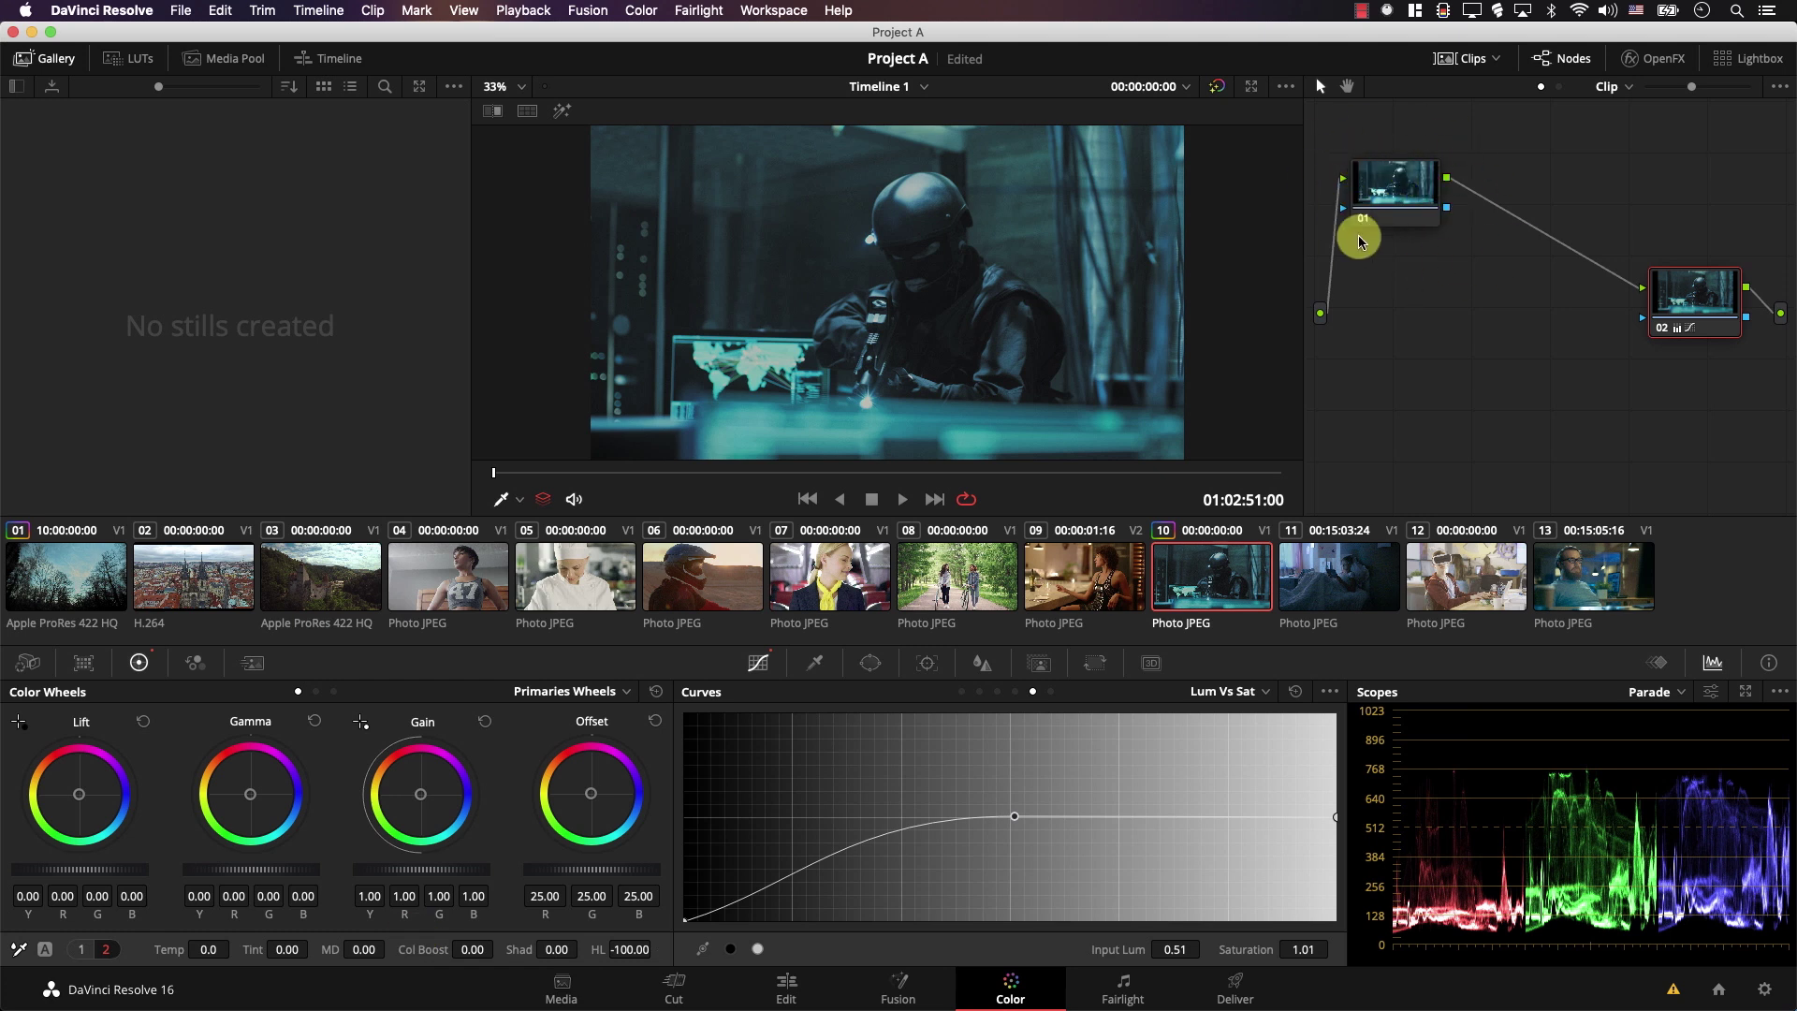
Label node 01 'Correction', then add node 03 after it labelled 'Style'.
{"action": "right_click", "coordinate": [1404, 192]}
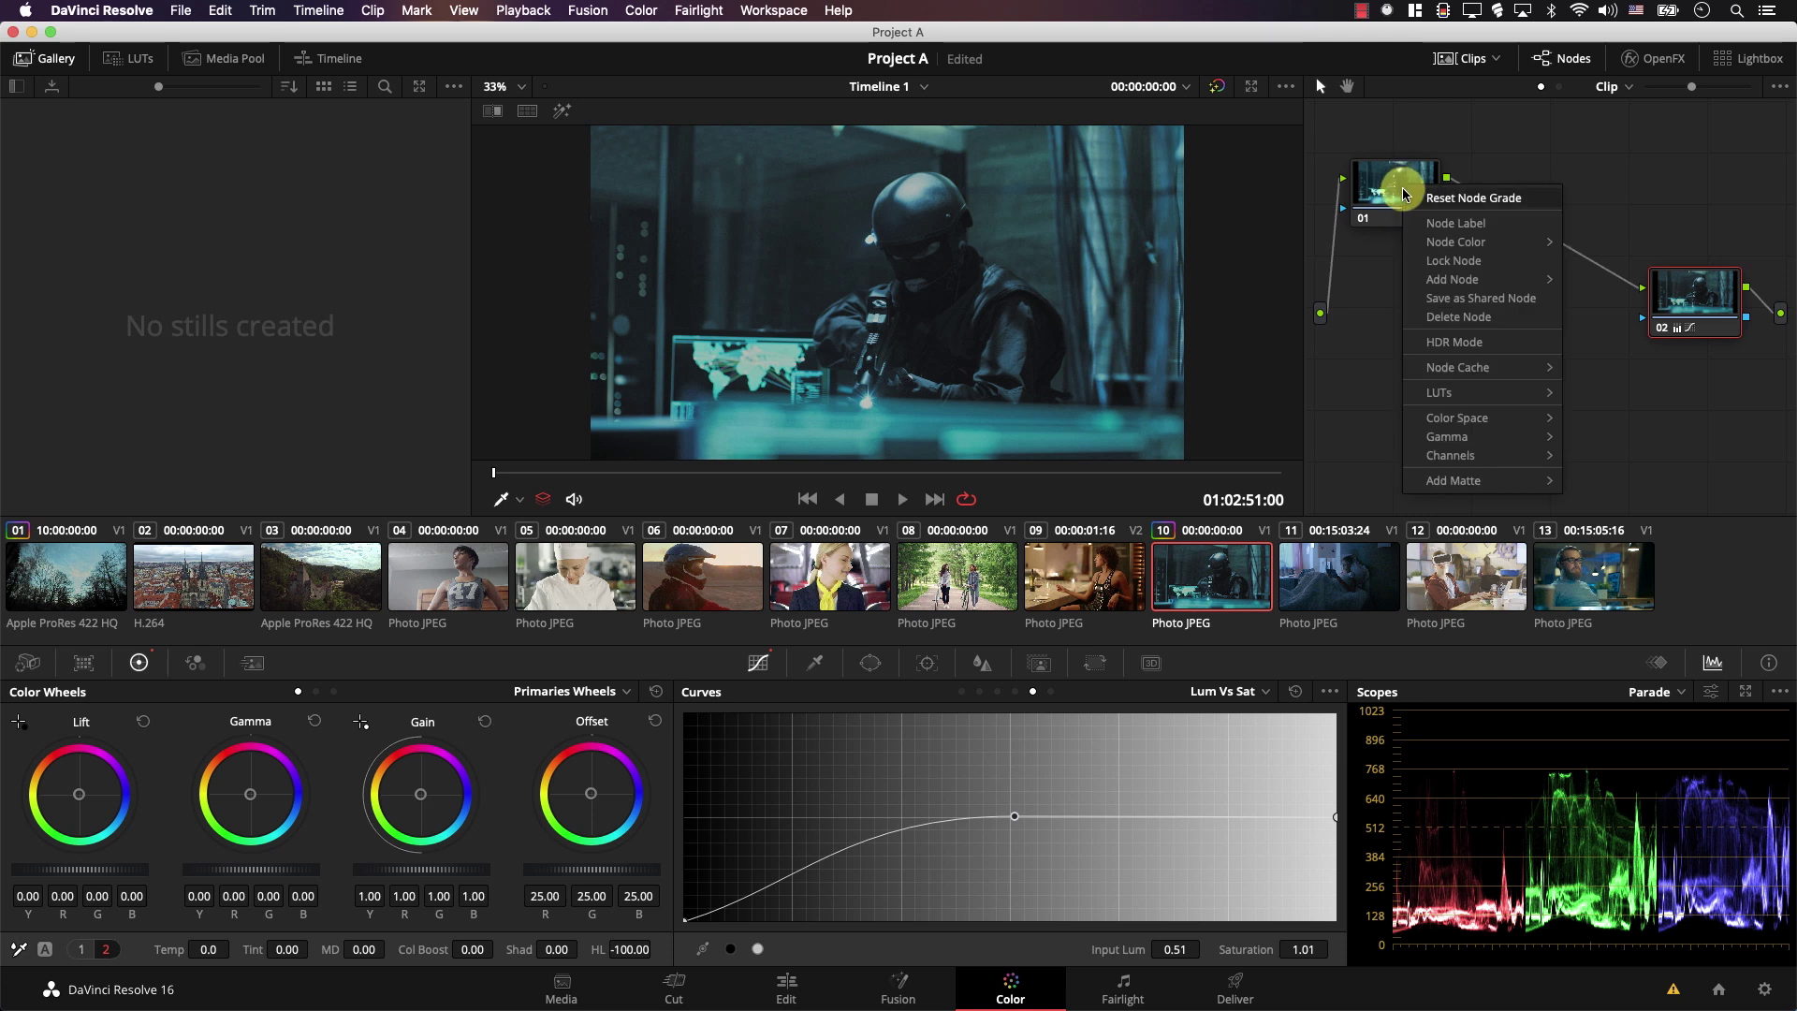
{"action": "left_click", "coordinate": [1440, 227]}
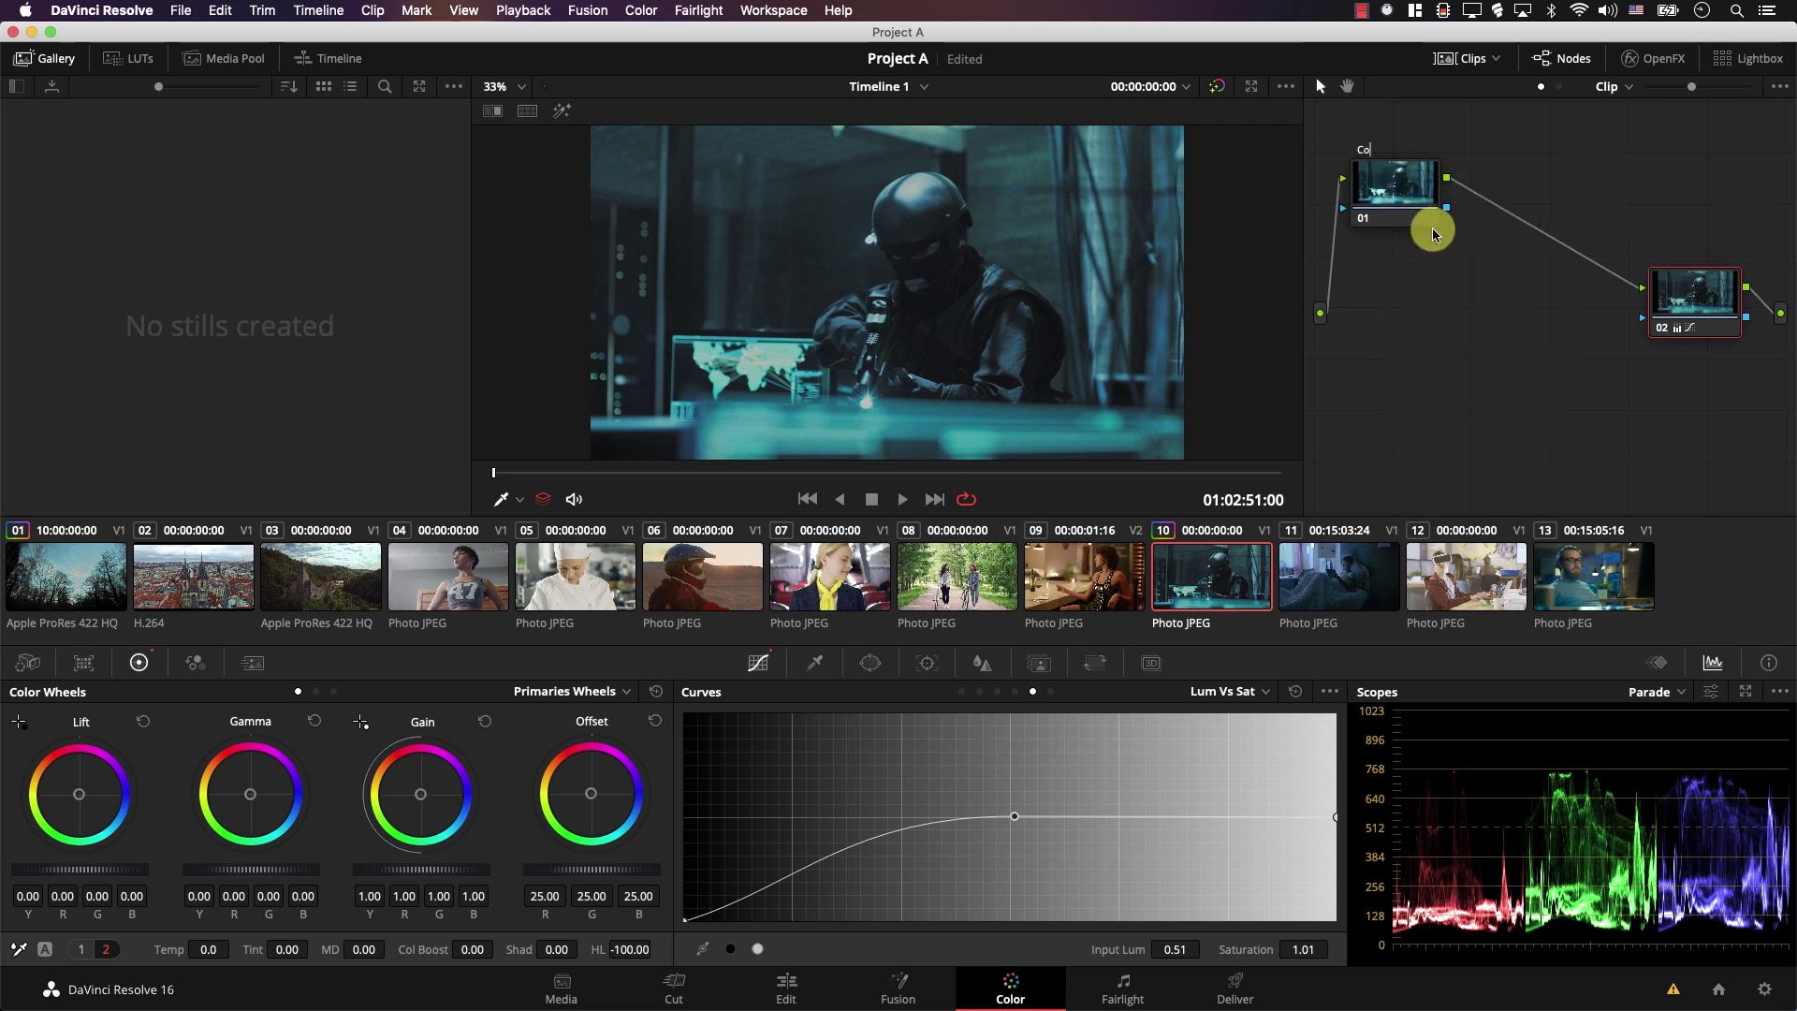
{"action": "left_click", "coordinate": [1399, 211]}
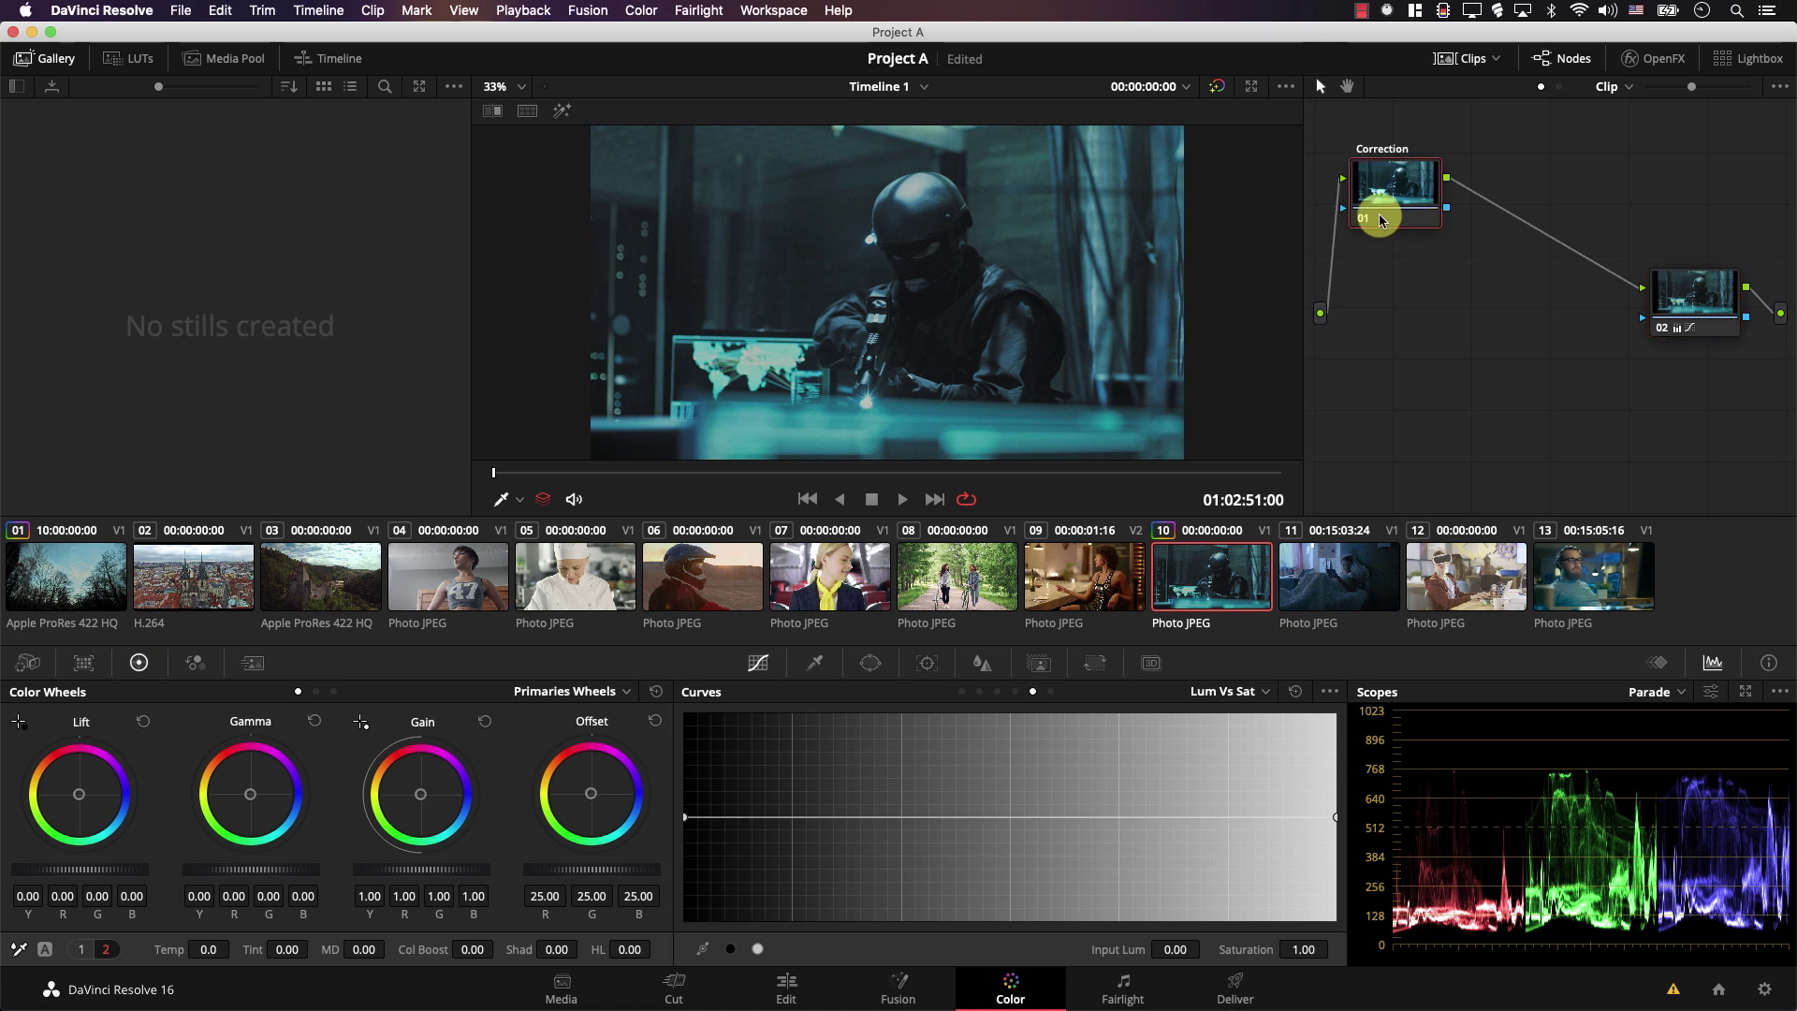
{"action": "key", "text": "alt+s"}
{"action": "right_click", "coordinate": [1530, 202]}
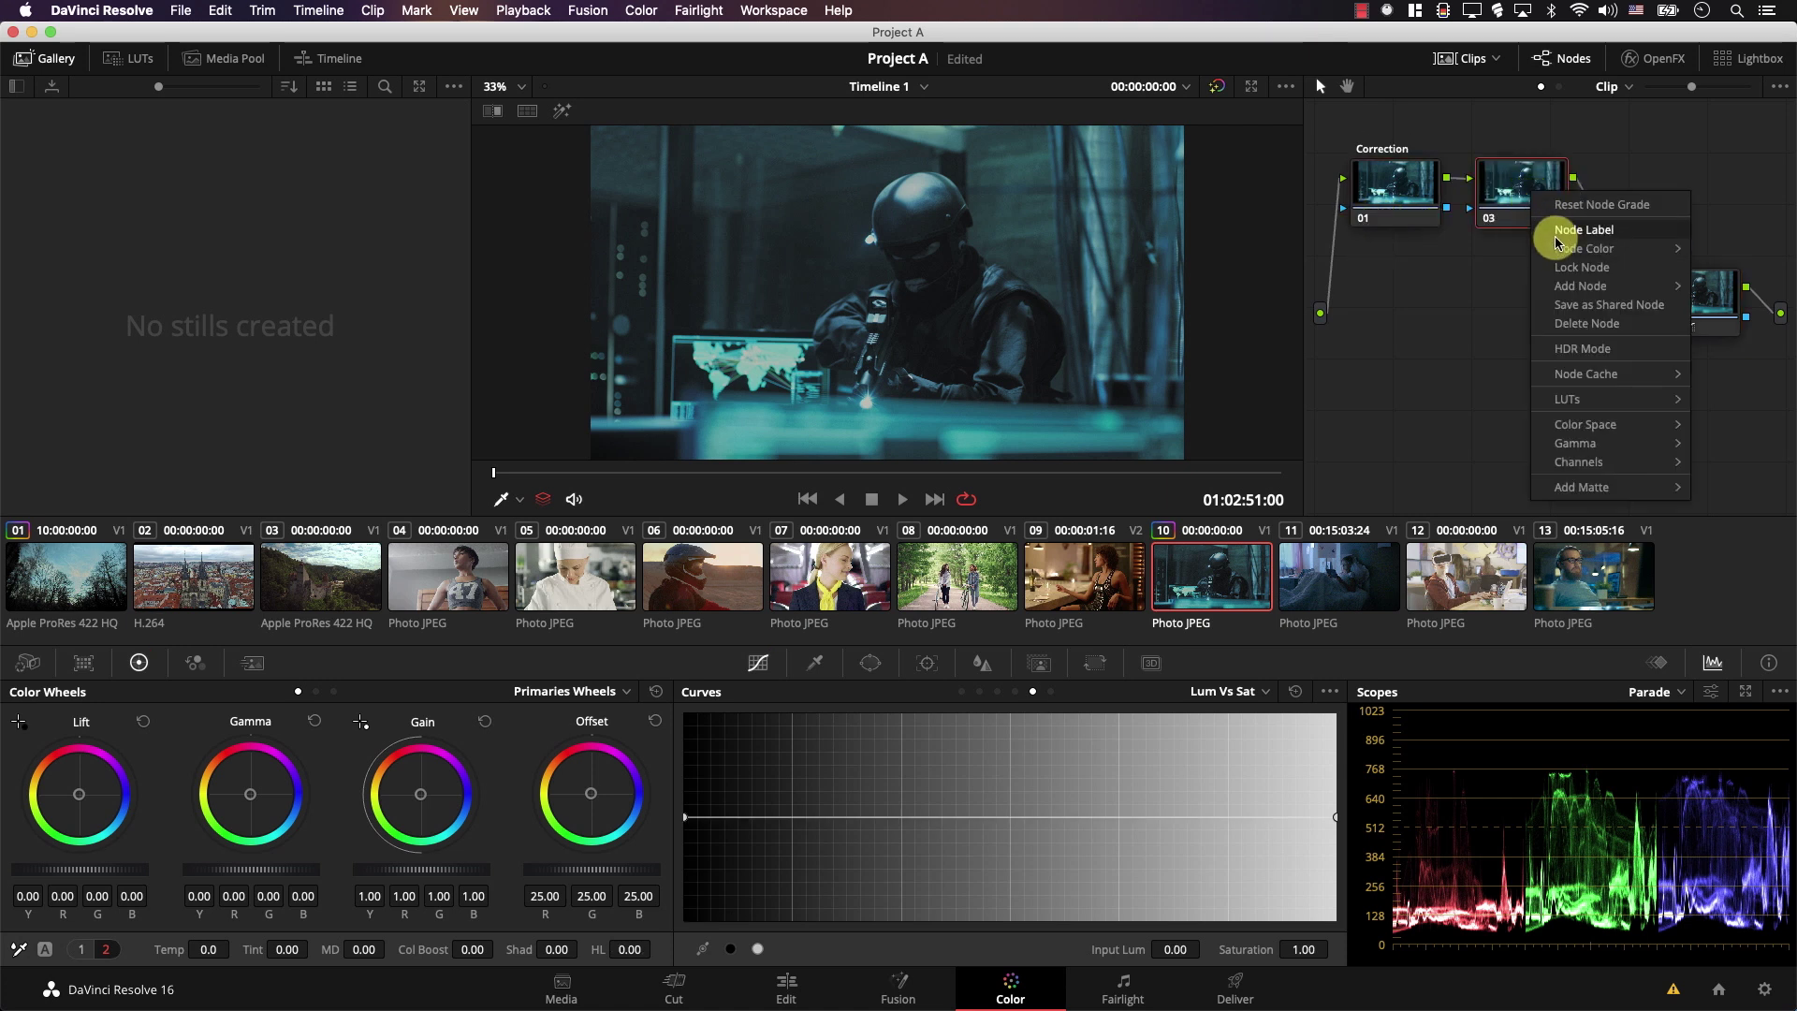
{"action": "left_click", "coordinate": [1557, 232]}
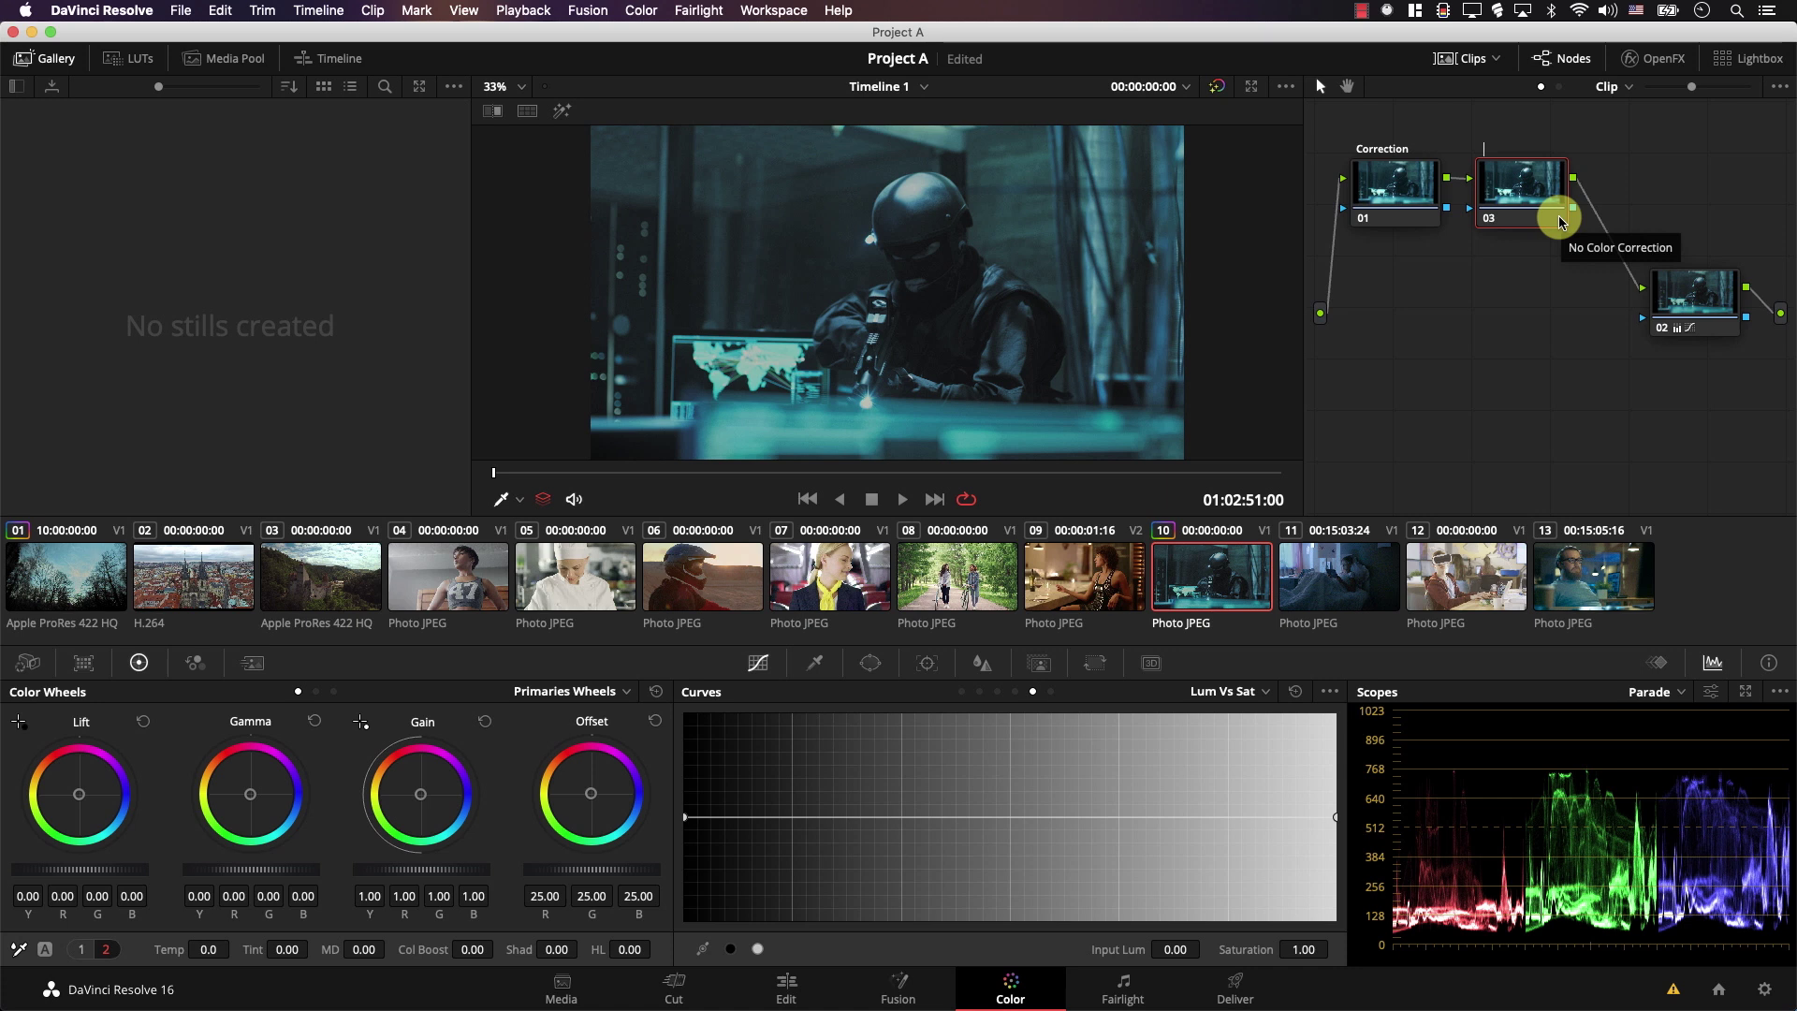
{"action": "type", "text": "Style"}
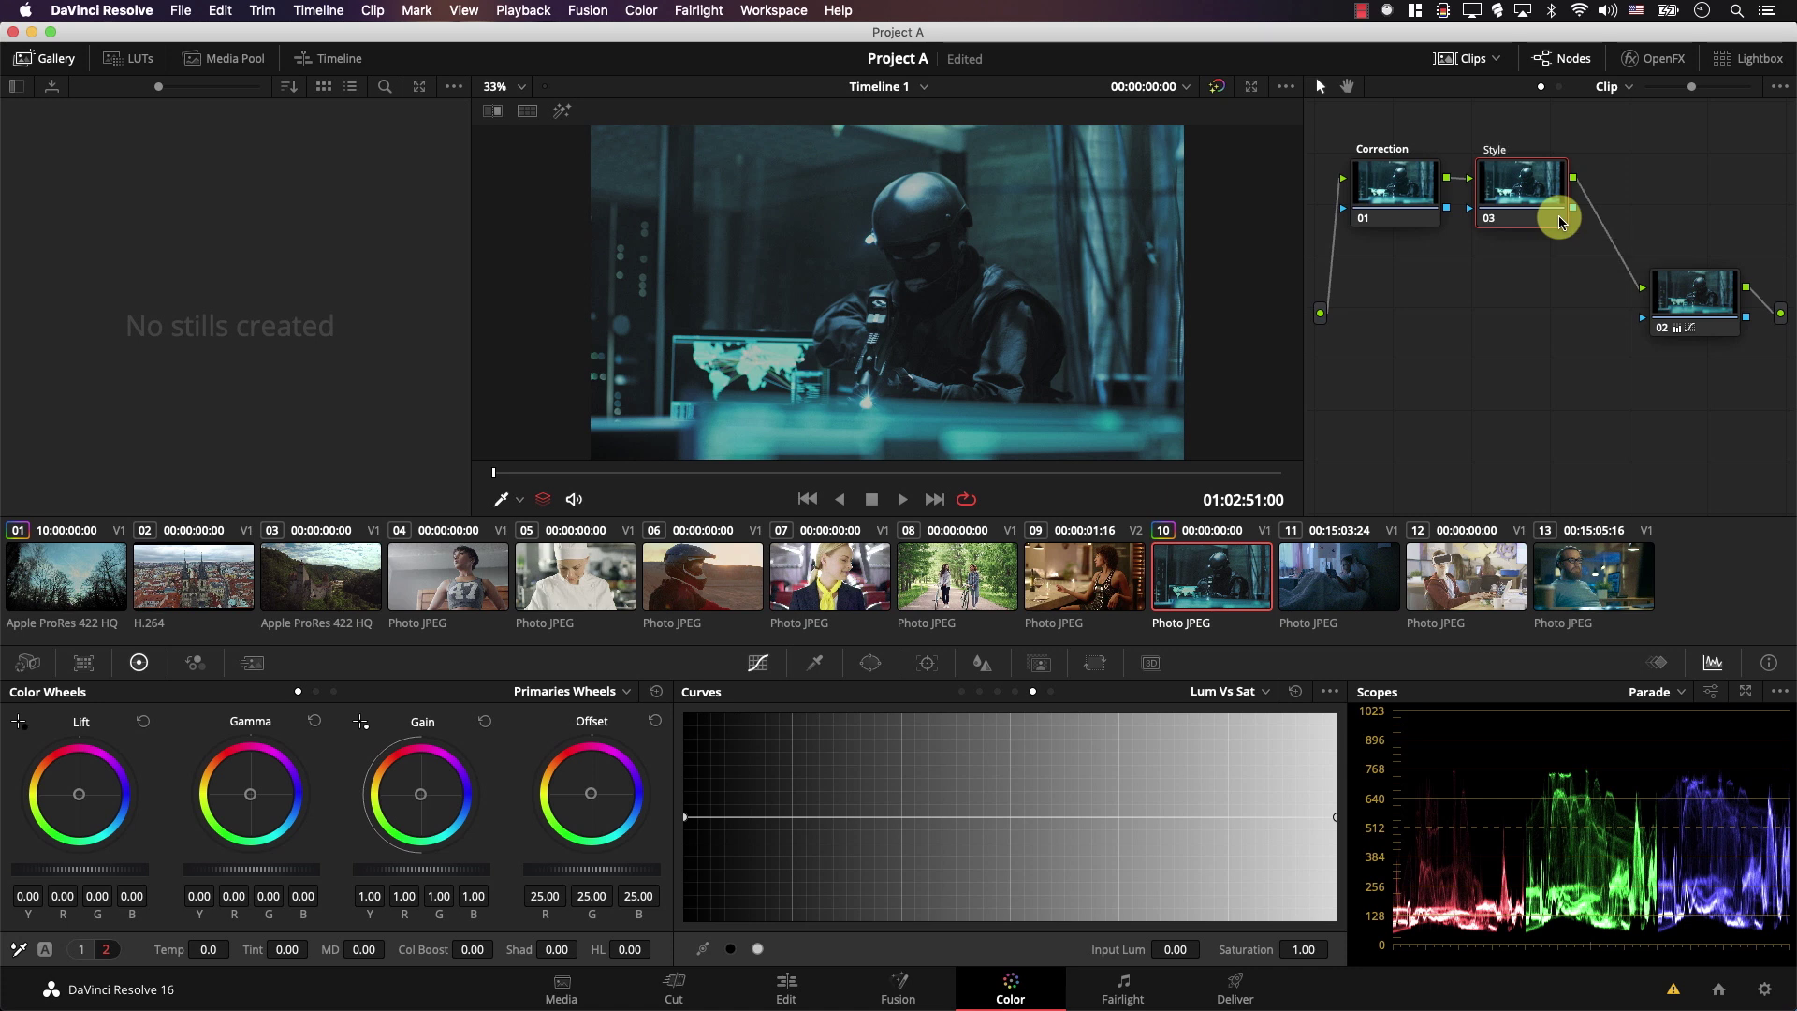
{"action": "key", "text": "Return"}
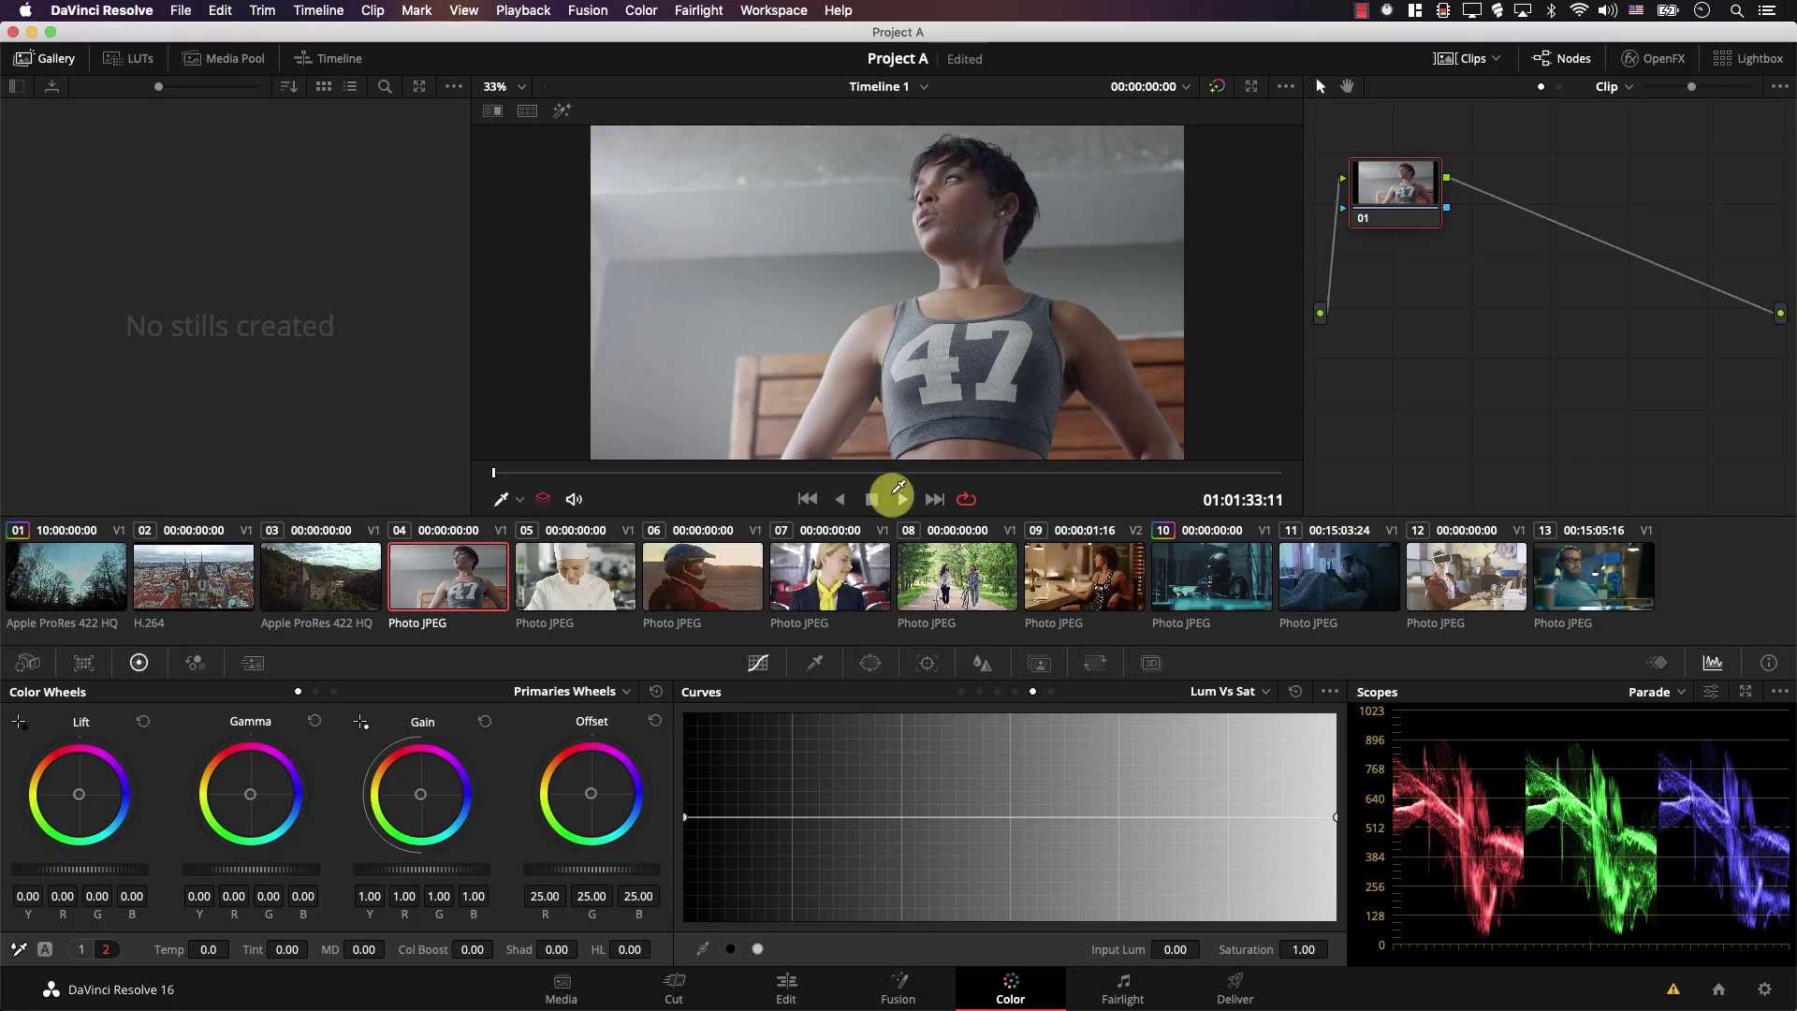
Select clip 10 and grab a still of its grade, saved as 1.9.1 in the Gallery.
{"action": "left_click", "coordinate": [1221, 589]}
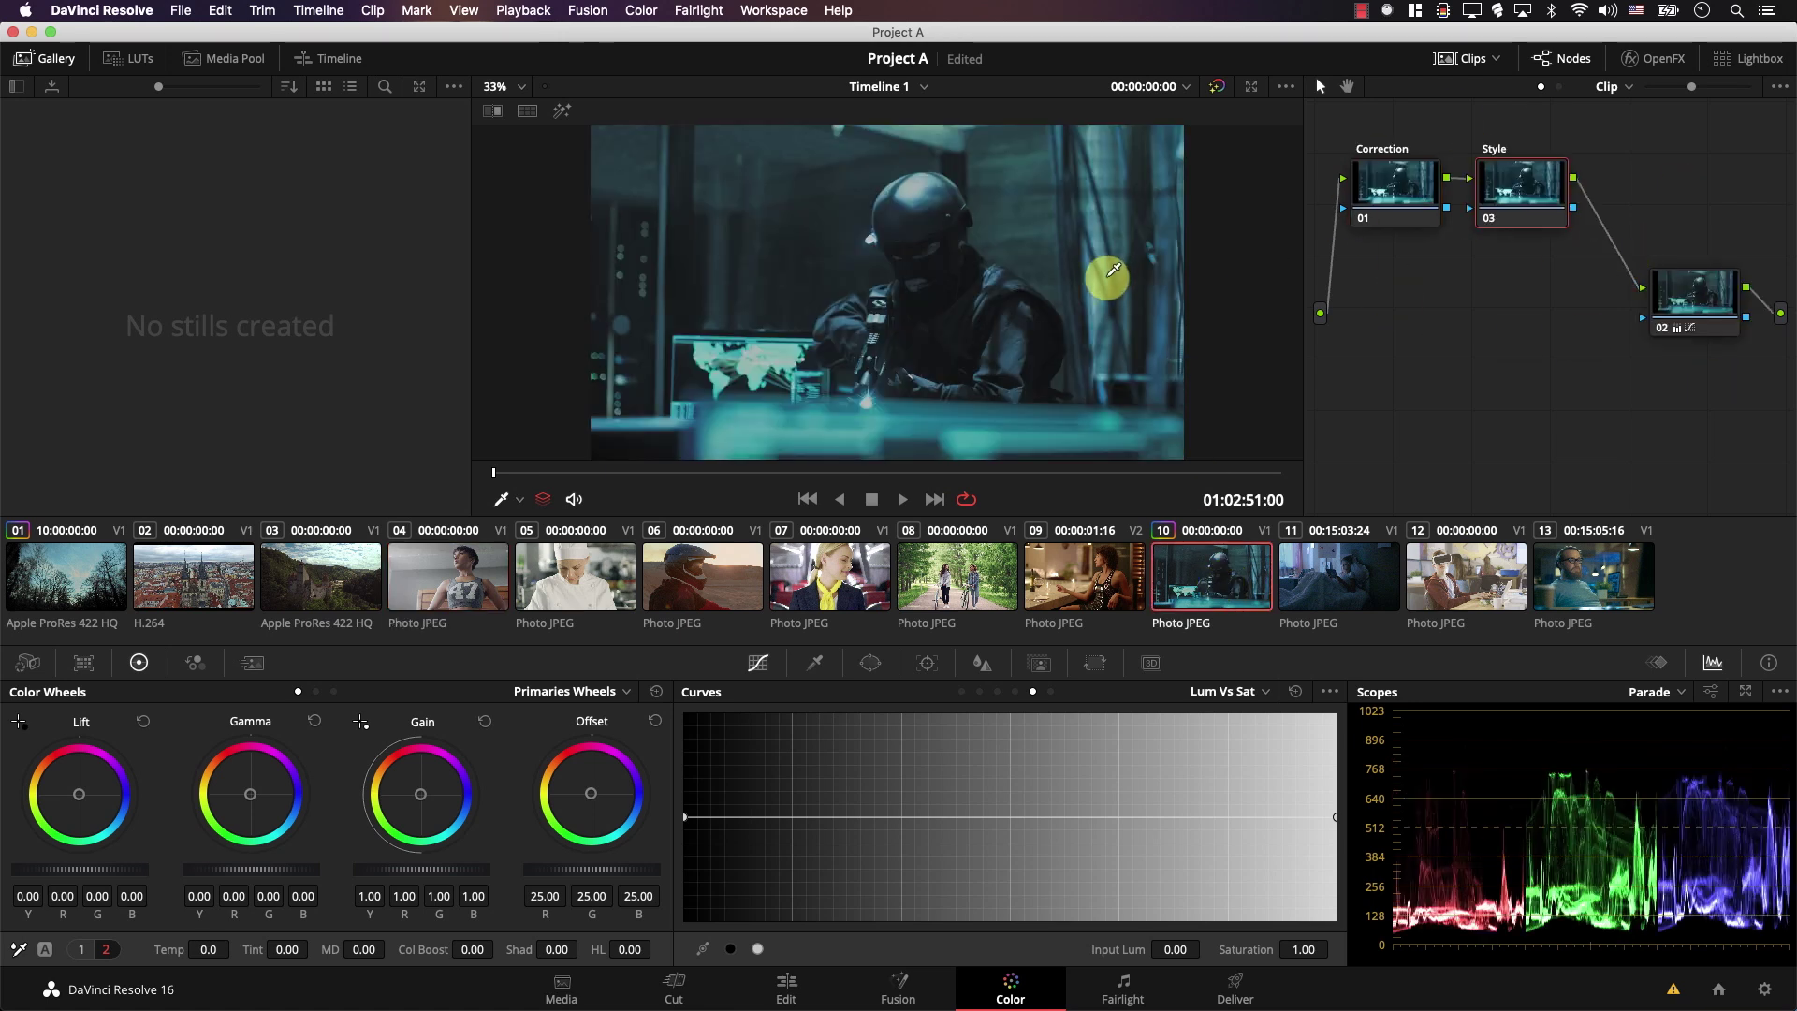
{"action": "right_click", "coordinate": [963, 250]}
{"action": "left_click", "coordinate": [993, 260]}
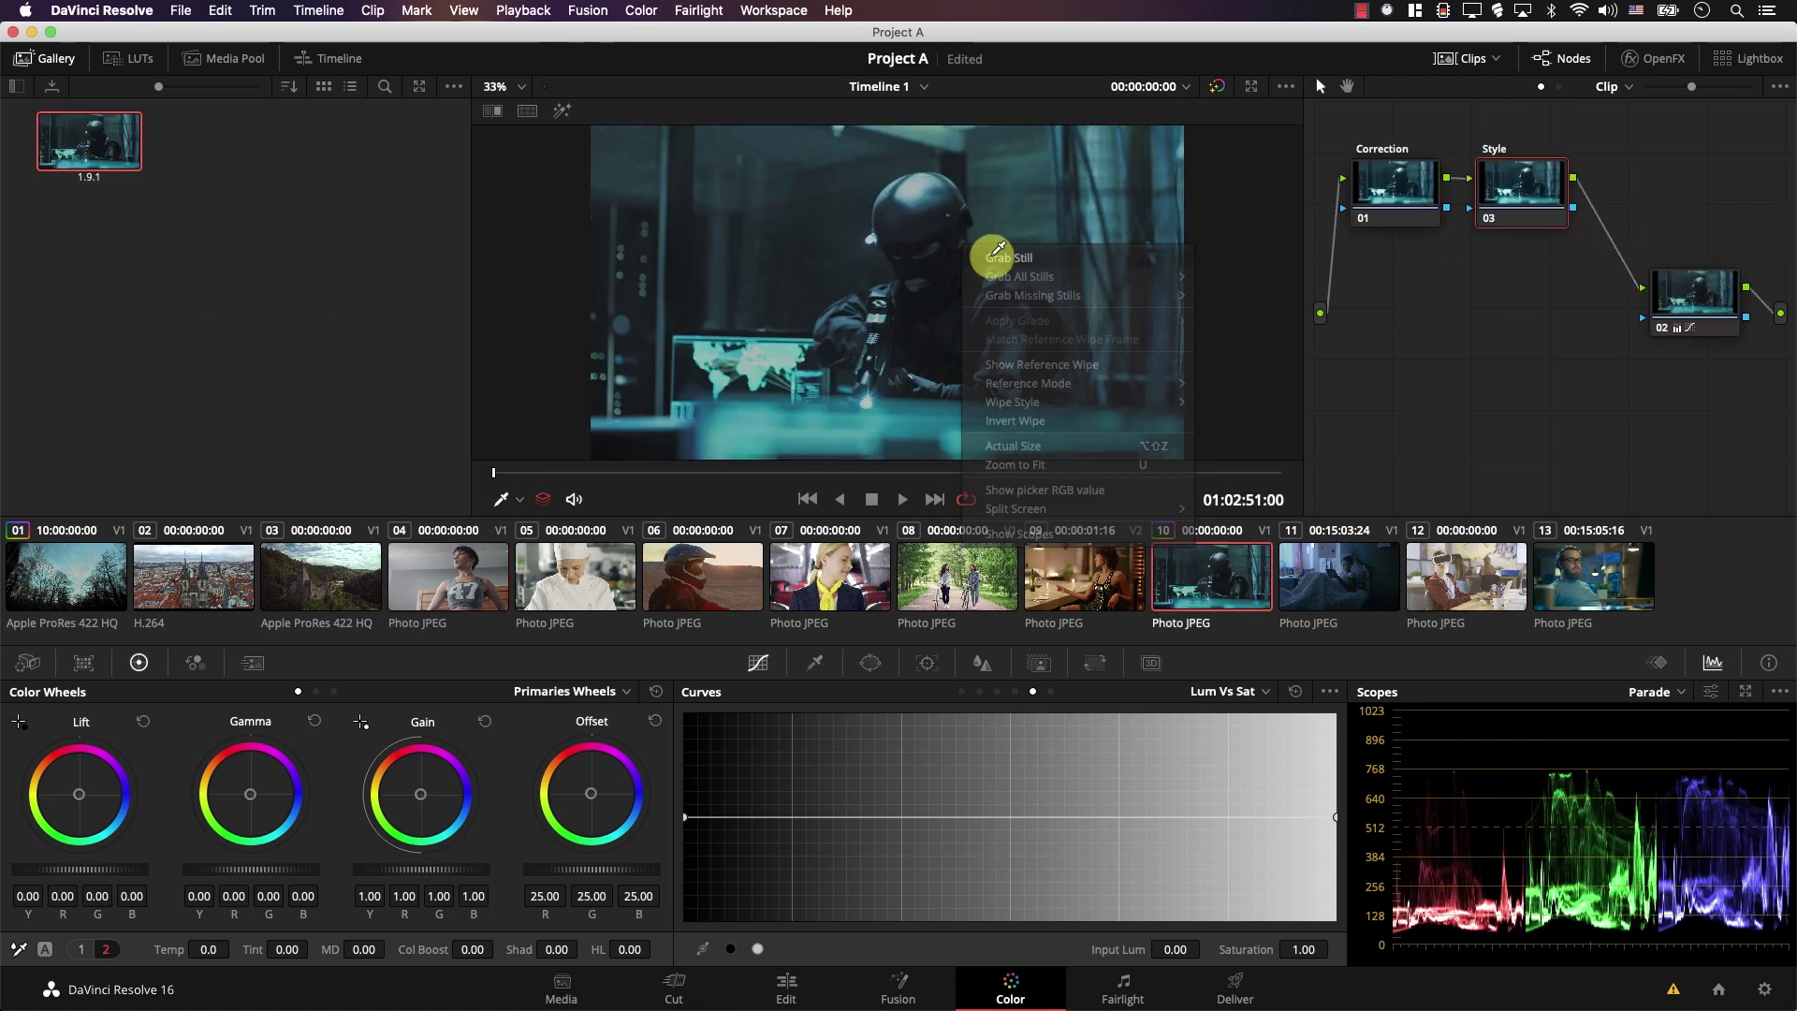
Preview the node graph stored in gallery still 1.9.1.
{"action": "right_click", "coordinate": [99, 156]}
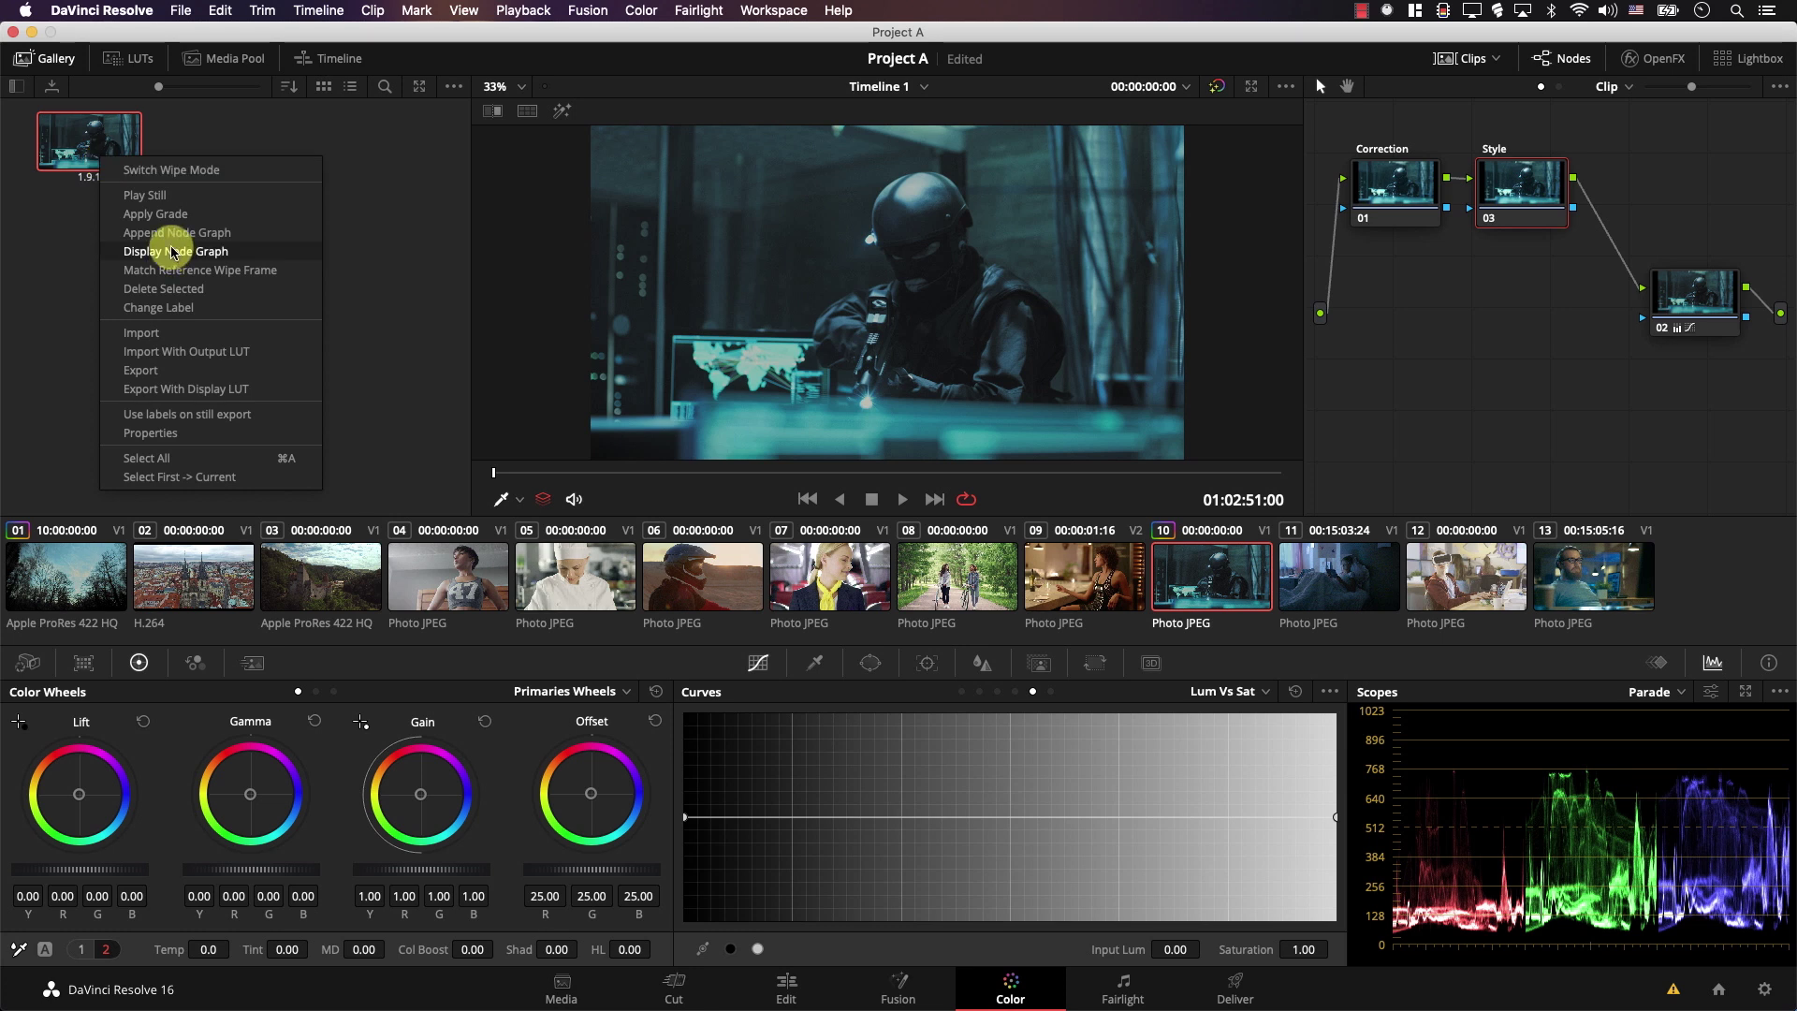
{"action": "left_click", "coordinate": [174, 250]}
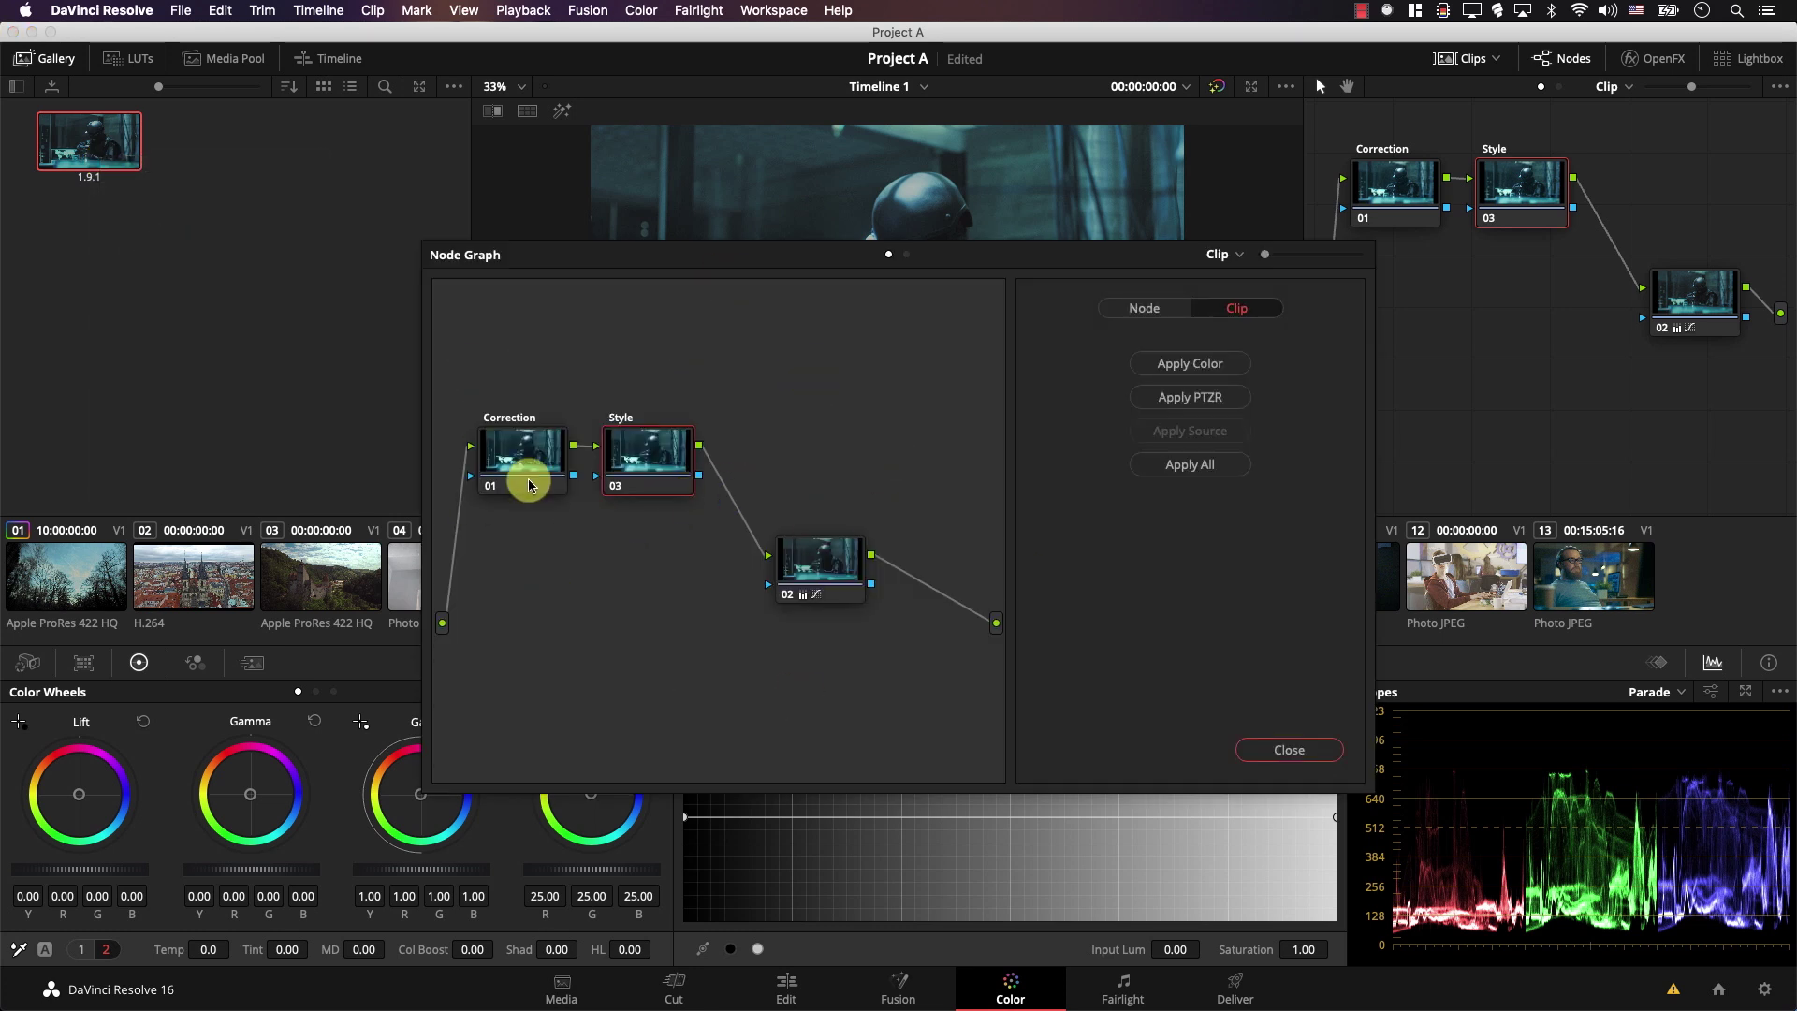
{"action": "left_click", "coordinate": [1289, 750]}
Apply still 1.9.1's grade to clip 04.
{"action": "left_click", "coordinate": [492, 590]}
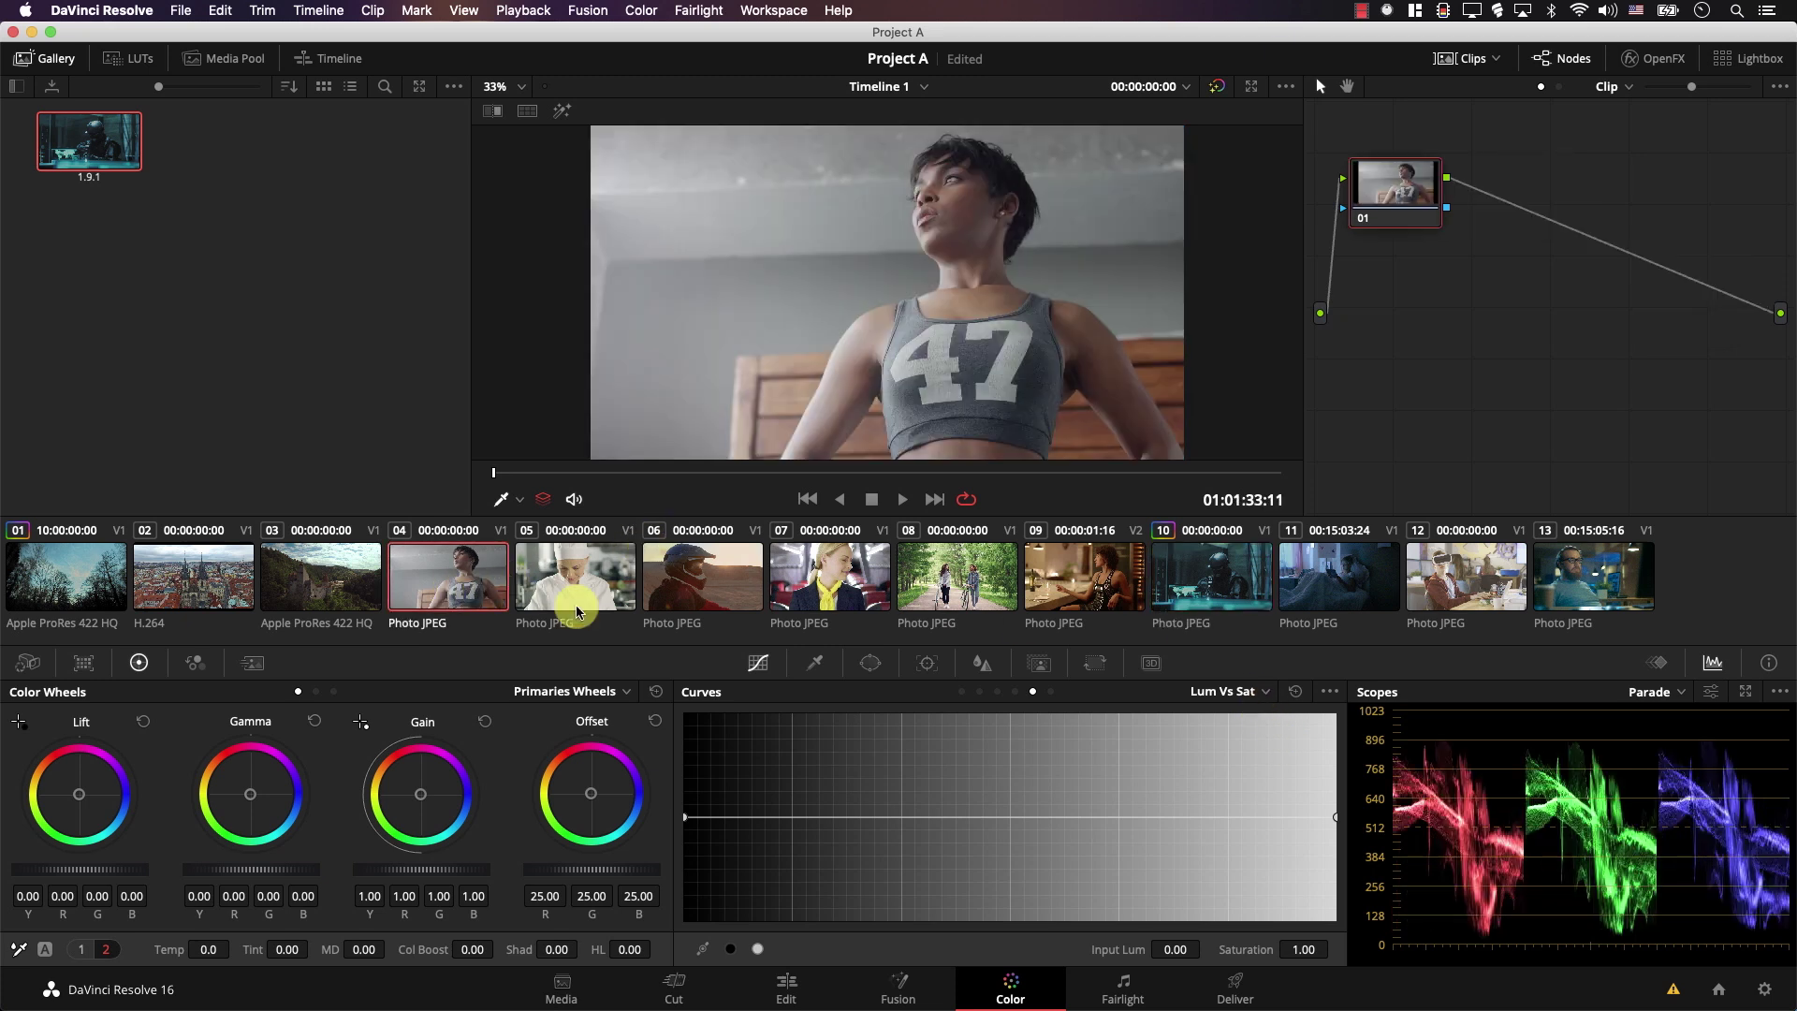
{"action": "right_click", "coordinate": [93, 147]}
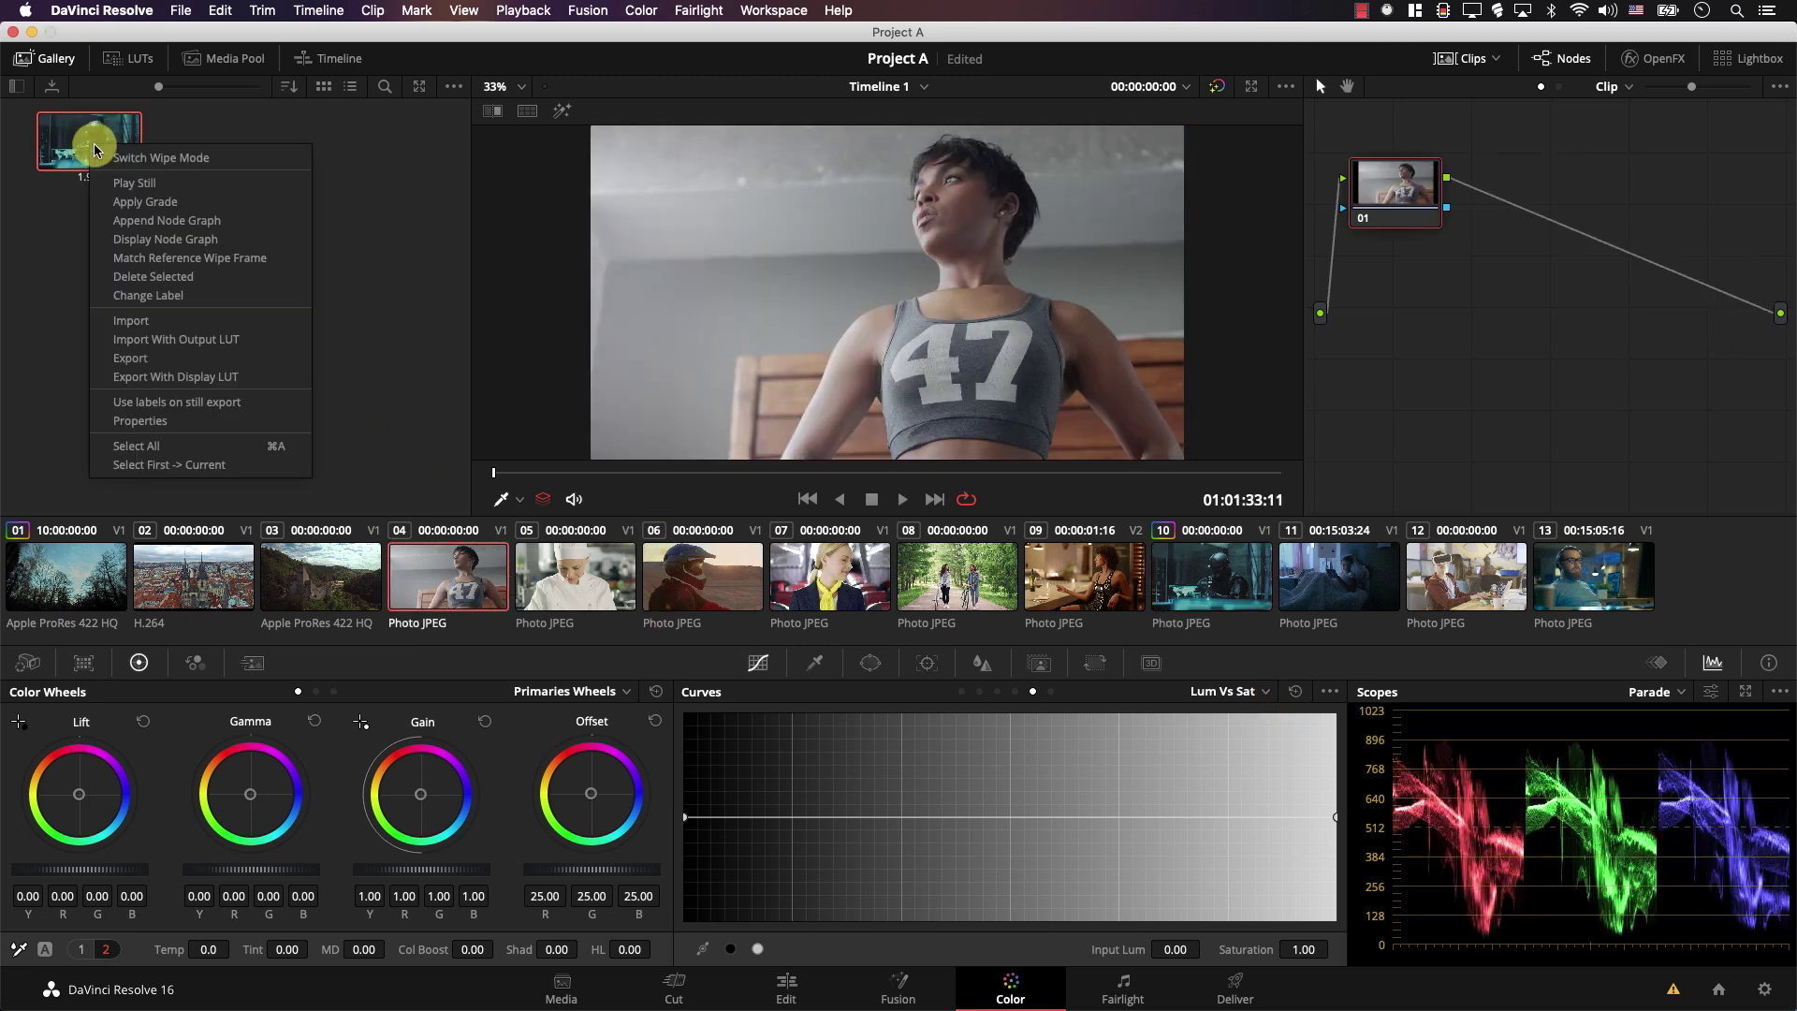
{"action": "left_click", "coordinate": [169, 203]}
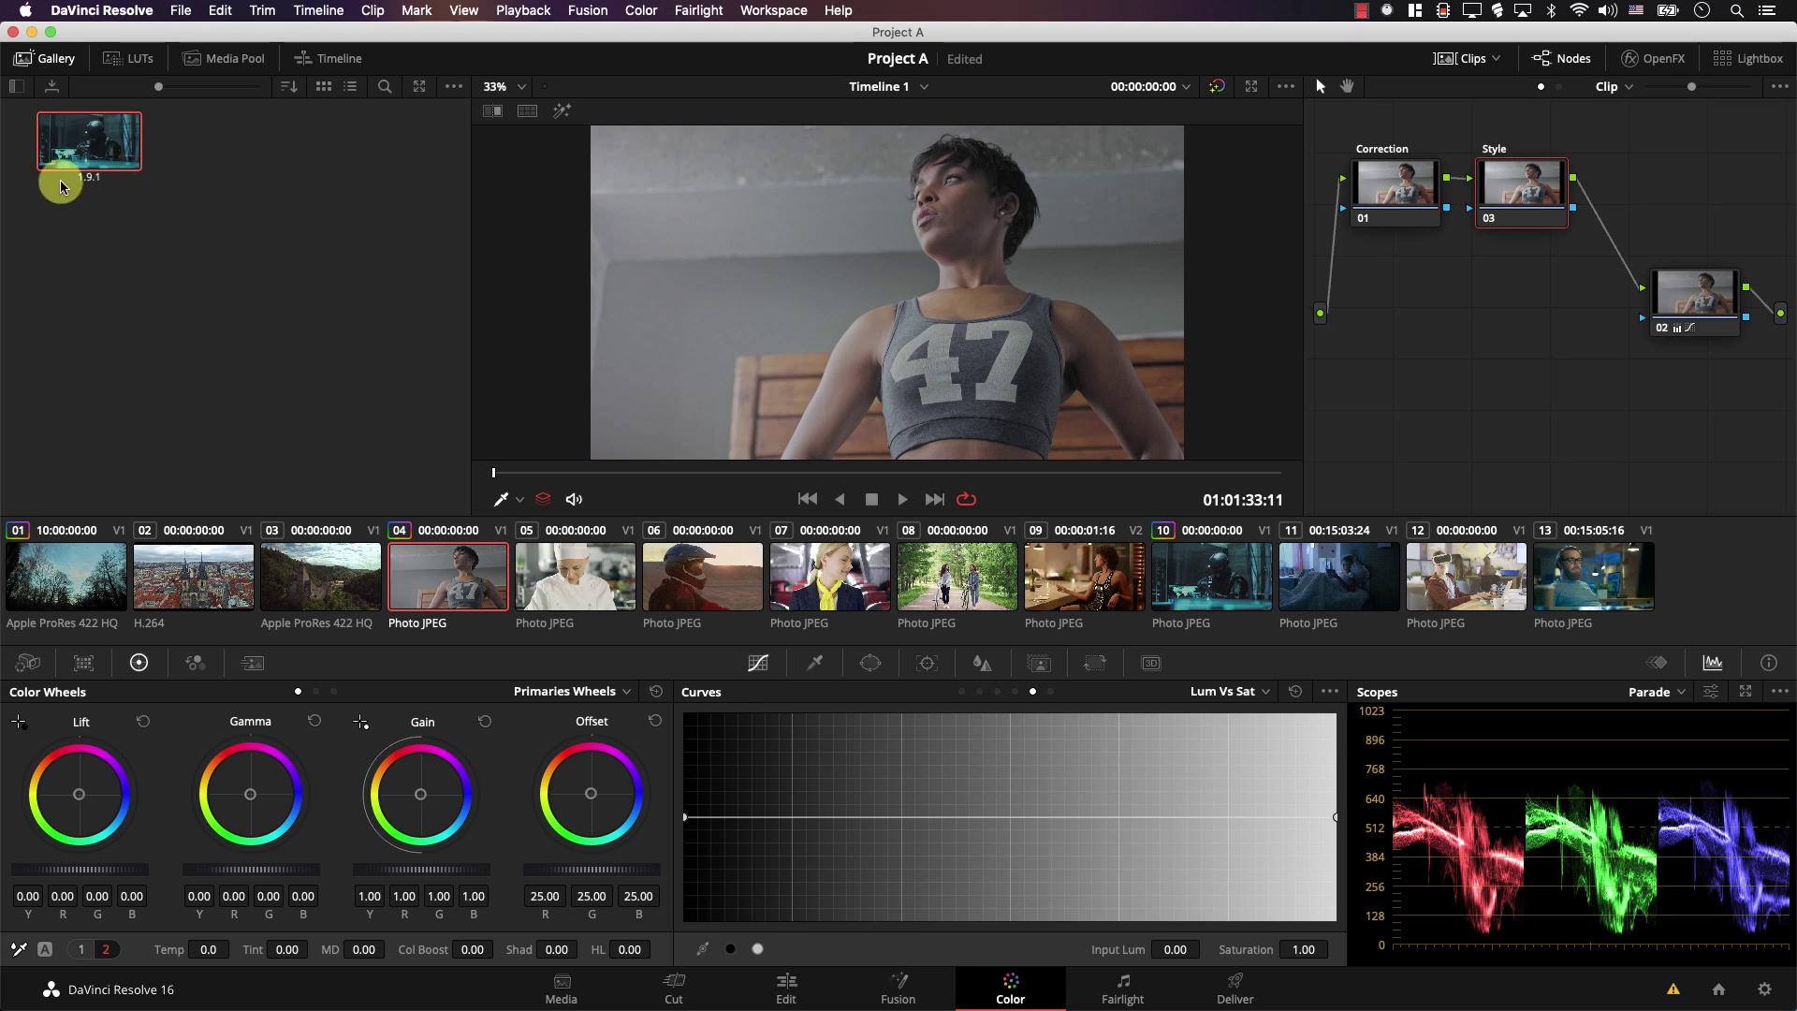
Open the PowerGrade 1 album and grab a still of the current grade as 1.4.1.
{"action": "left_click", "coordinate": [15, 87]}
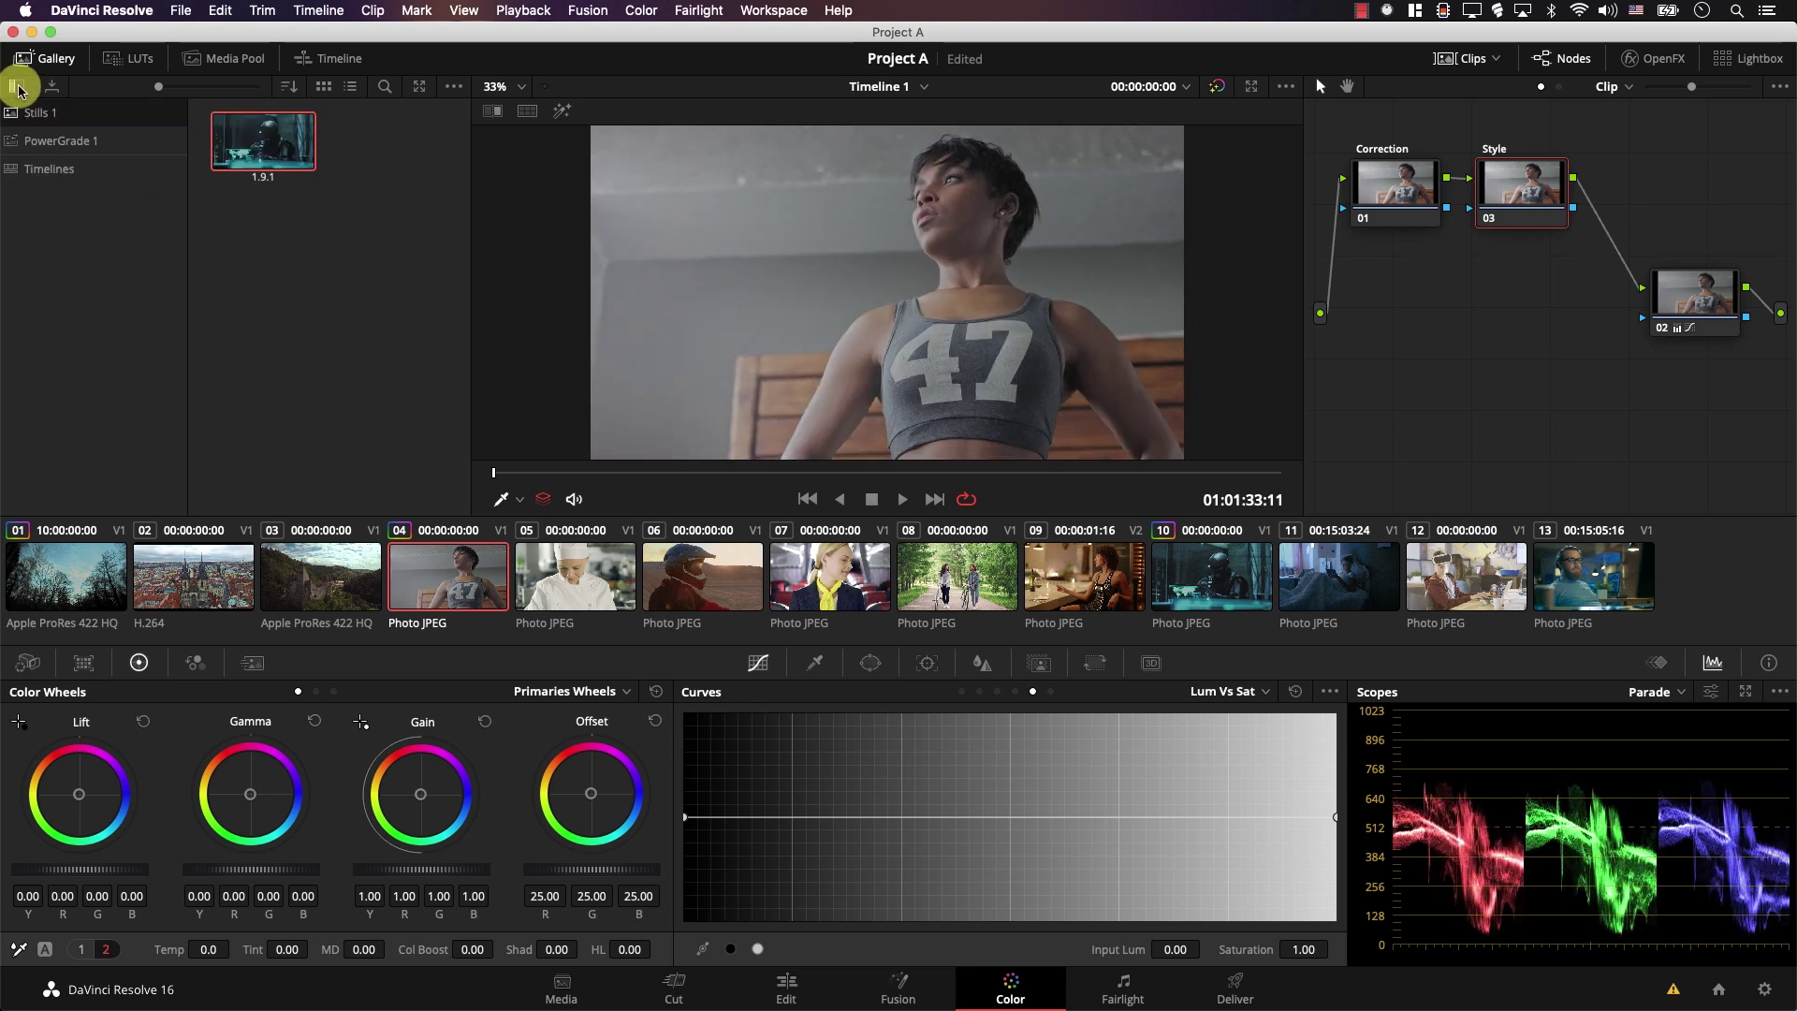
{"action": "left_click", "coordinate": [59, 143]}
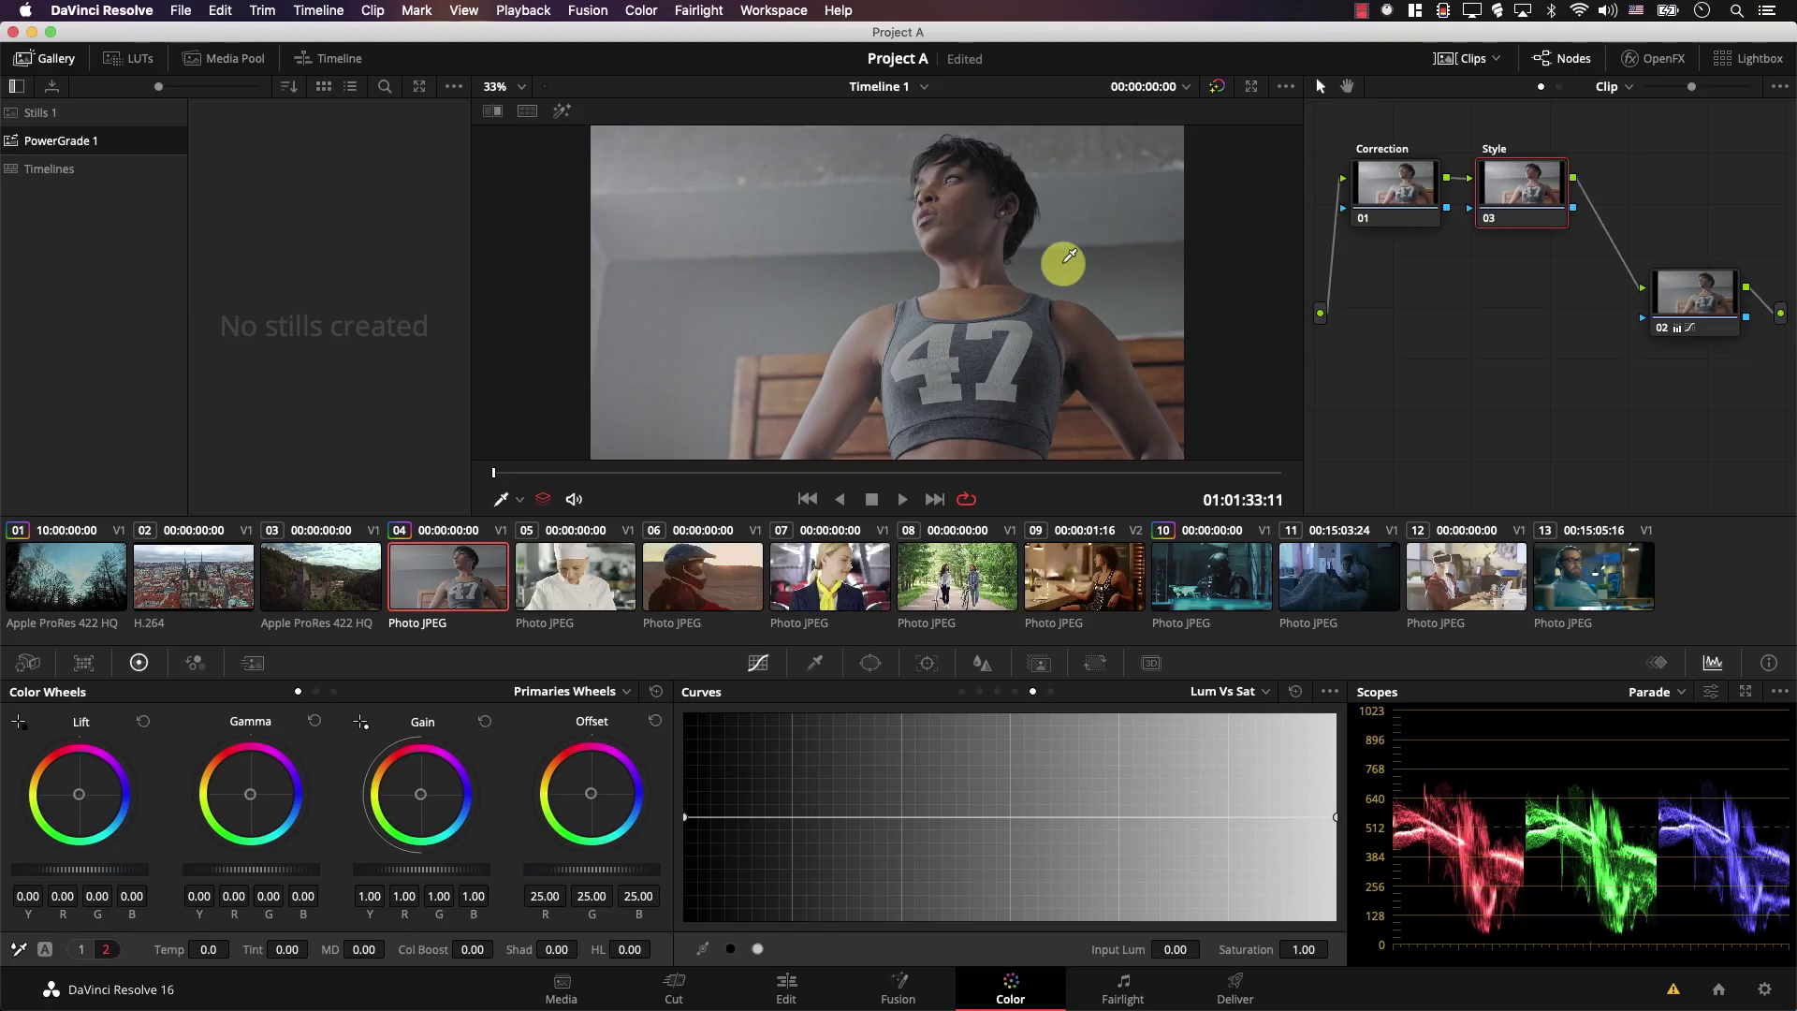
{"action": "right_click", "coordinate": [893, 269]}
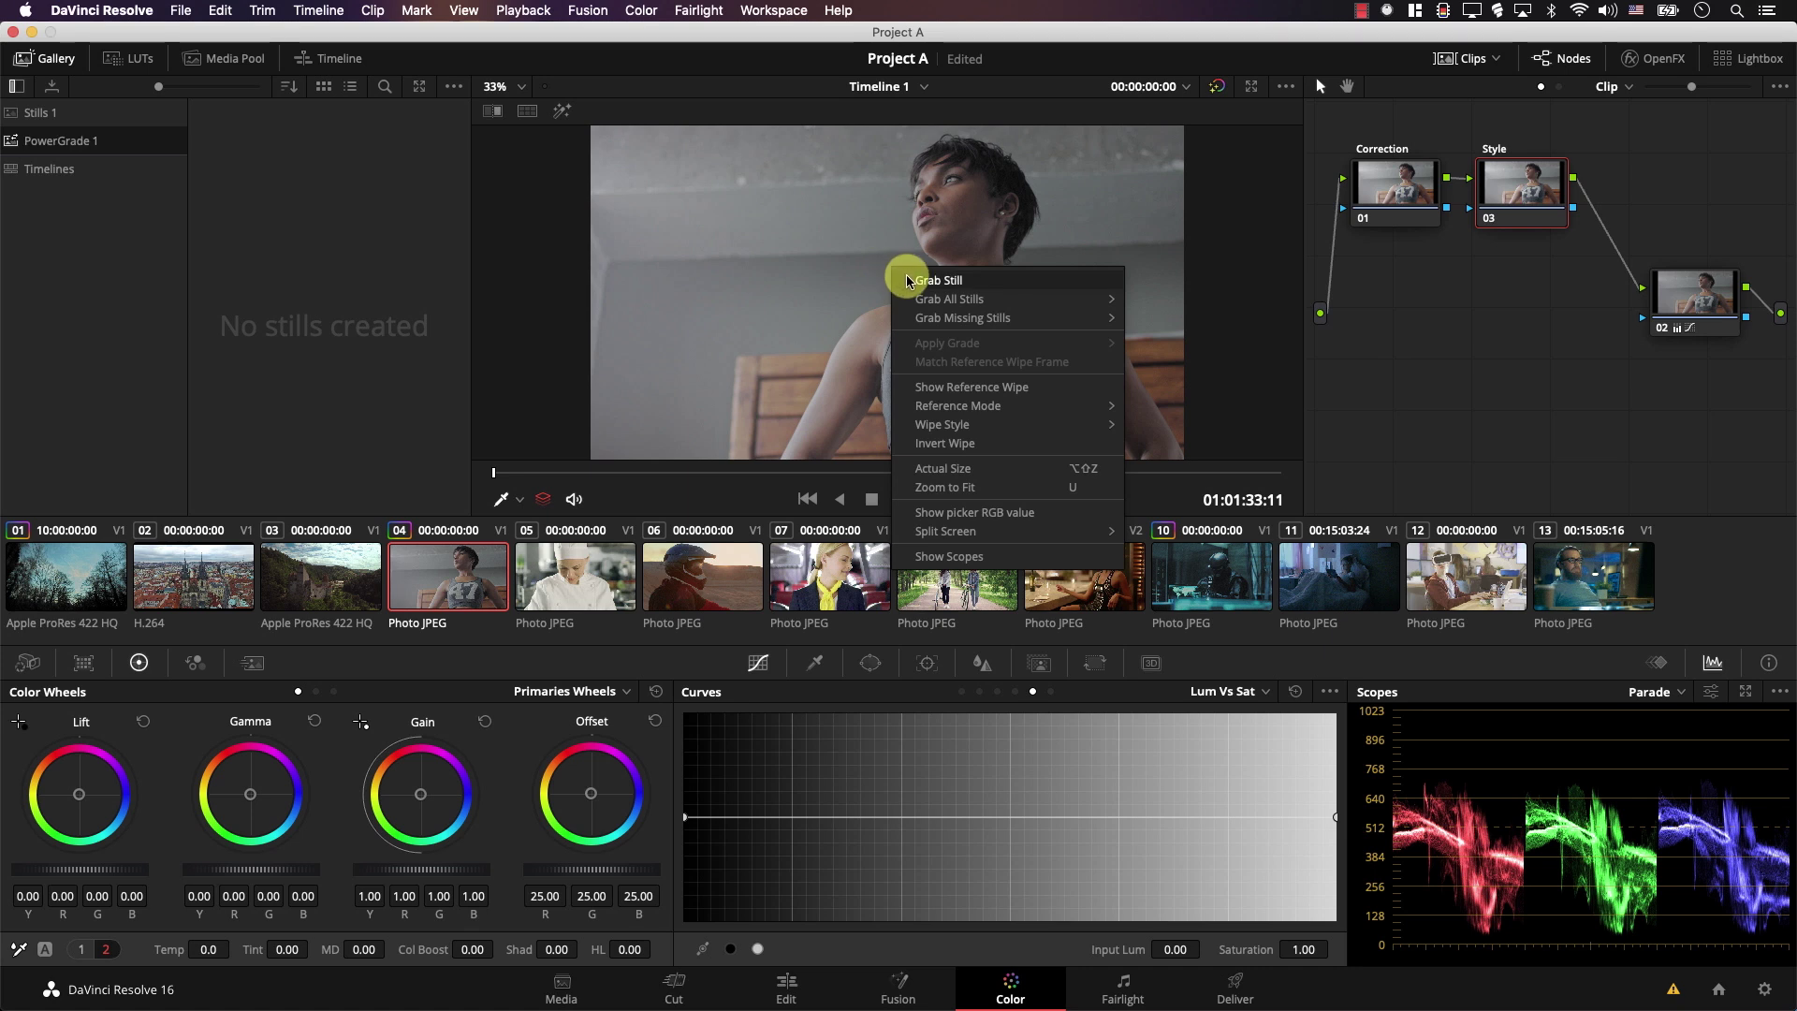
{"action": "left_click", "coordinate": [909, 280]}
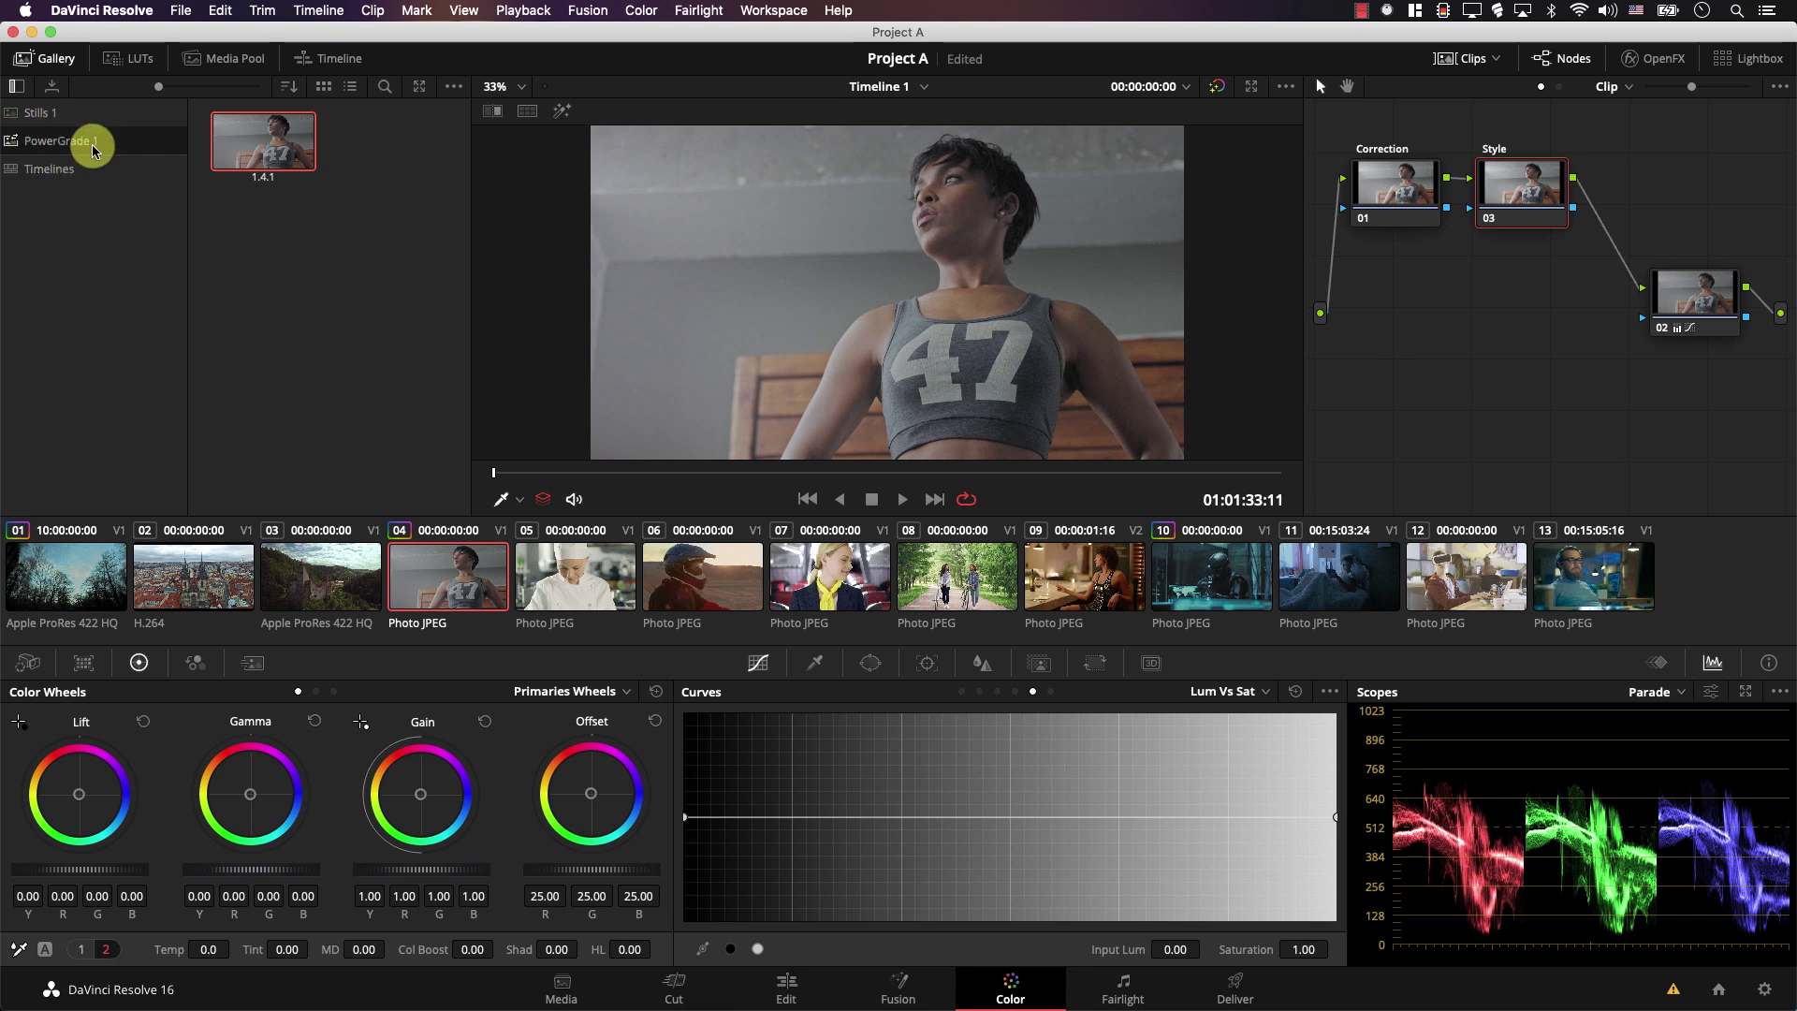
Copy still 1.9.1 from Stills 1 into the PowerGrade 1 album.
{"action": "left_click", "coordinate": [41, 116]}
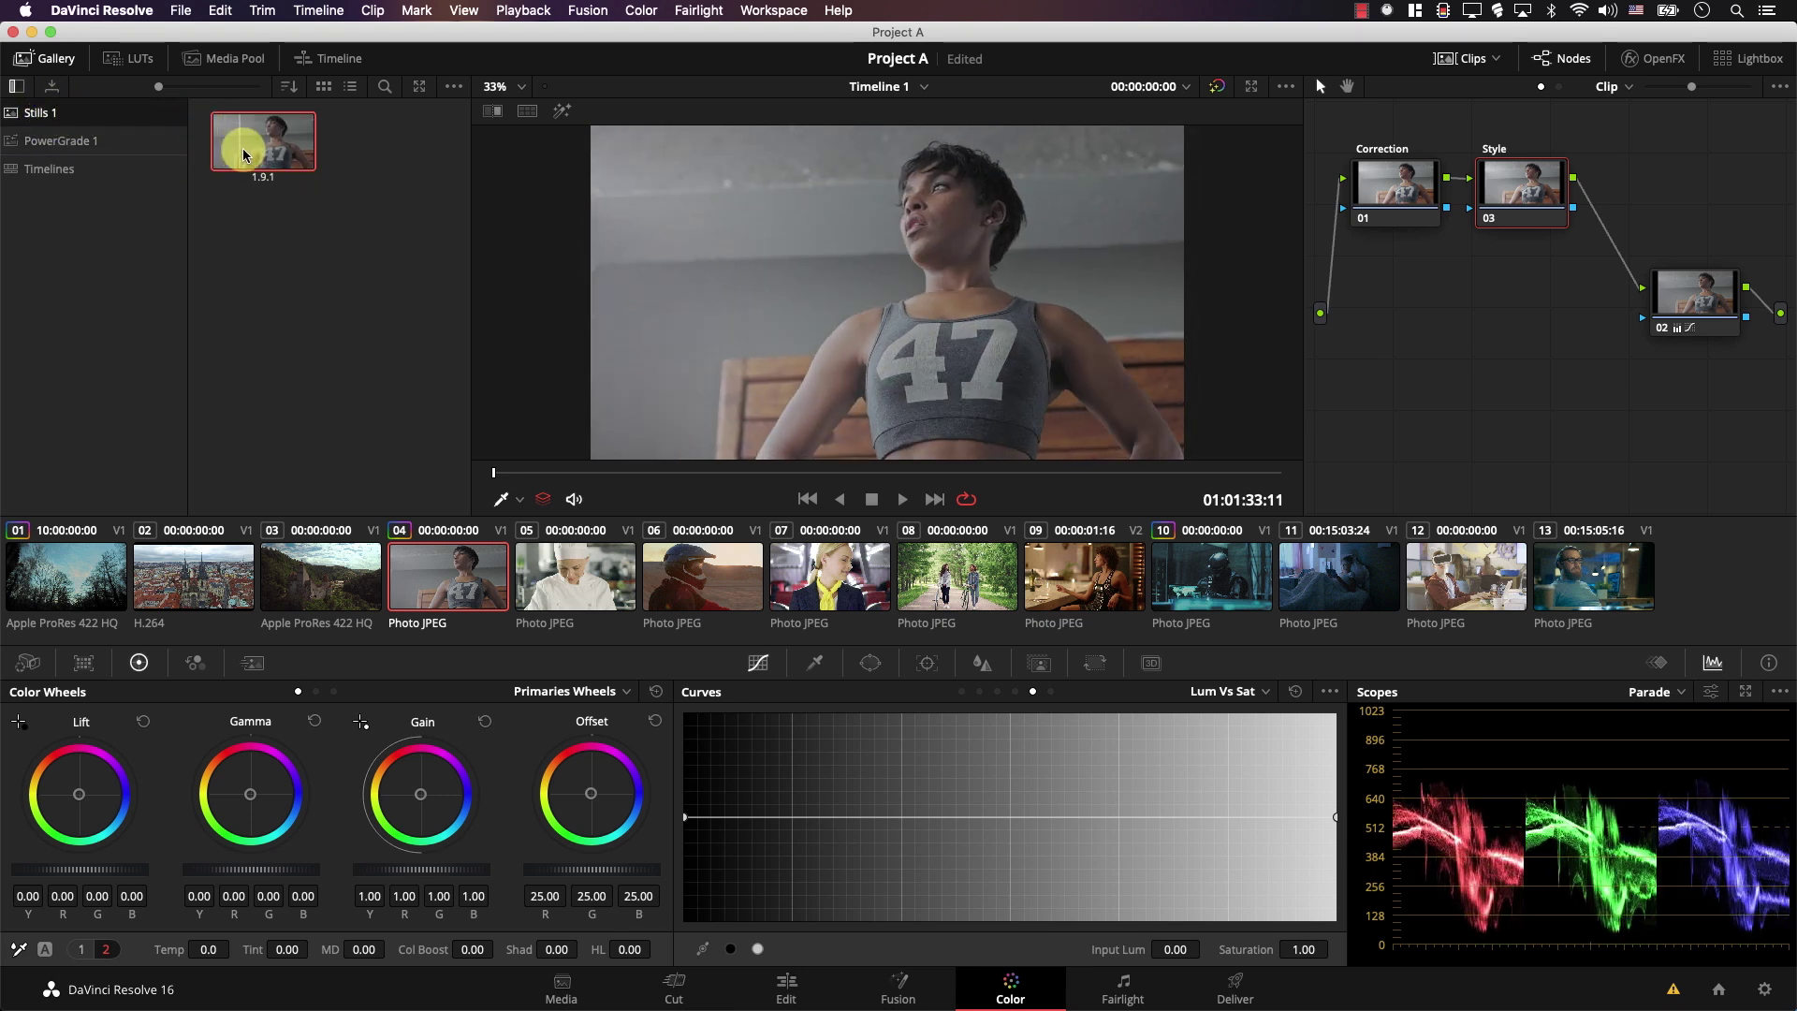
{"action": "left_click_drag", "start_coordinate": [259, 150], "coordinate": [83, 155]}
{"action": "left_click", "coordinate": [80, 143]}
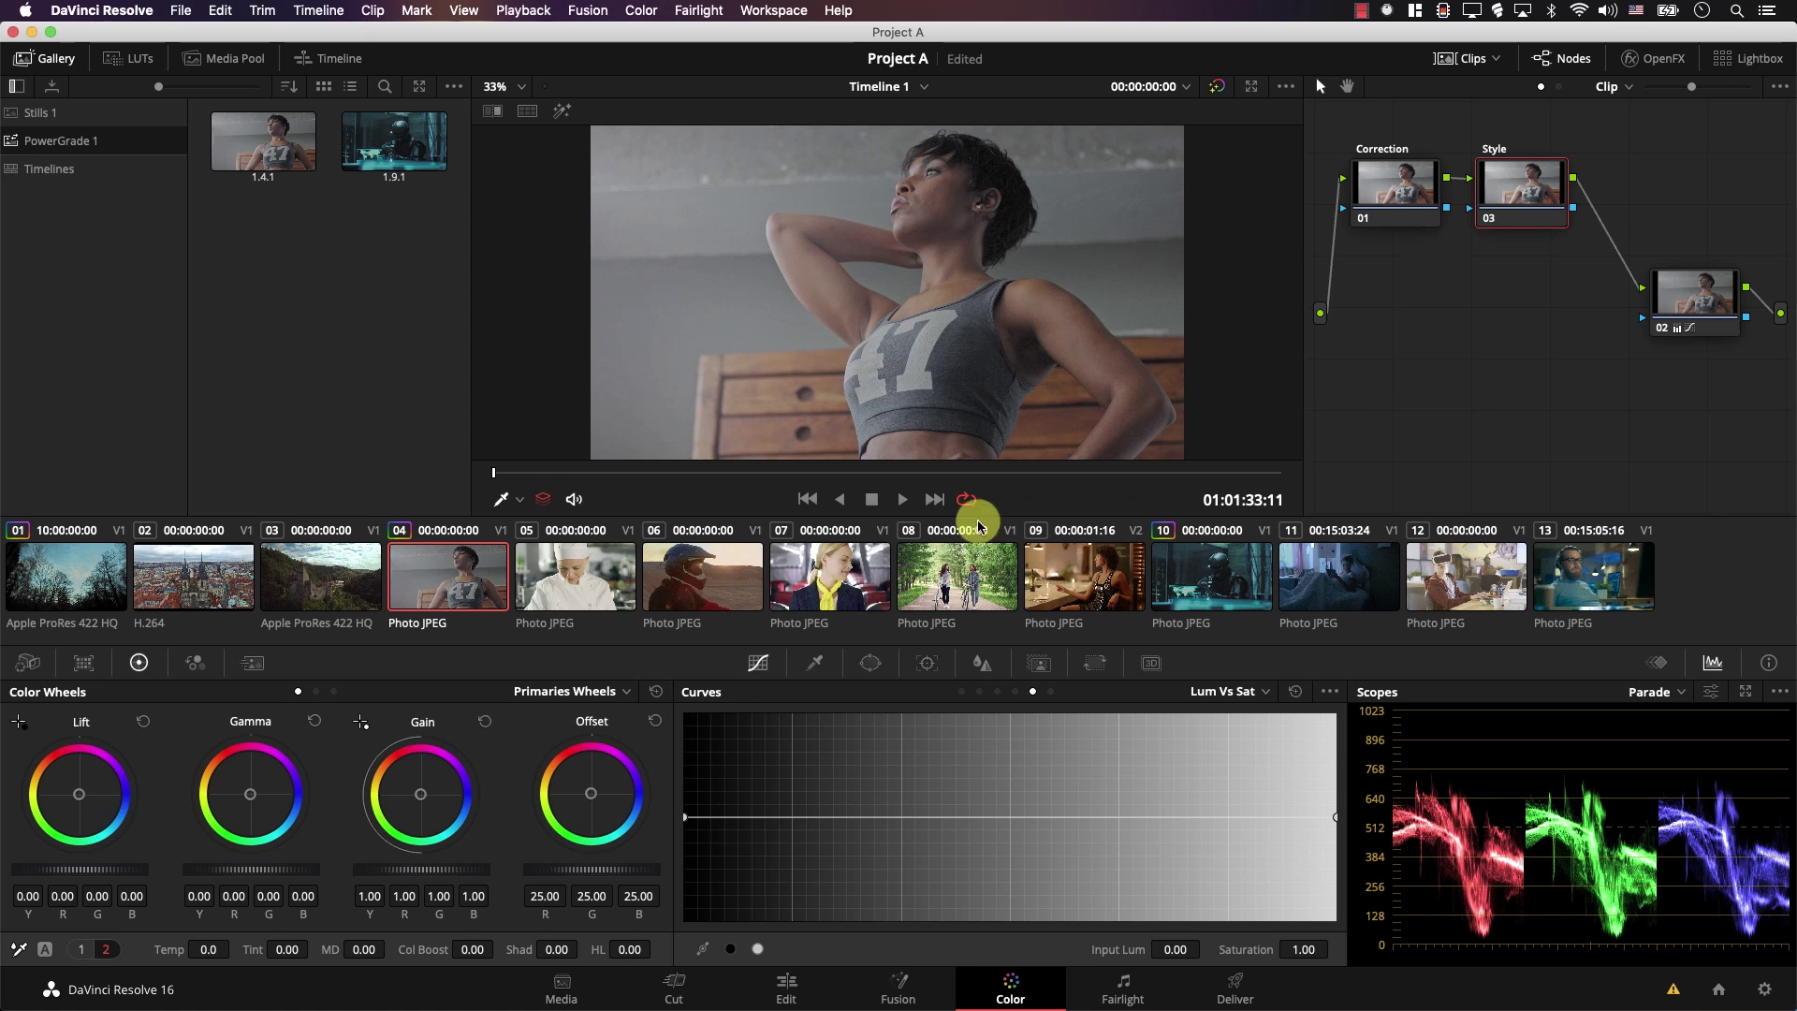
Open Project B from the project list.
{"action": "left_click", "coordinate": [1715, 990]}
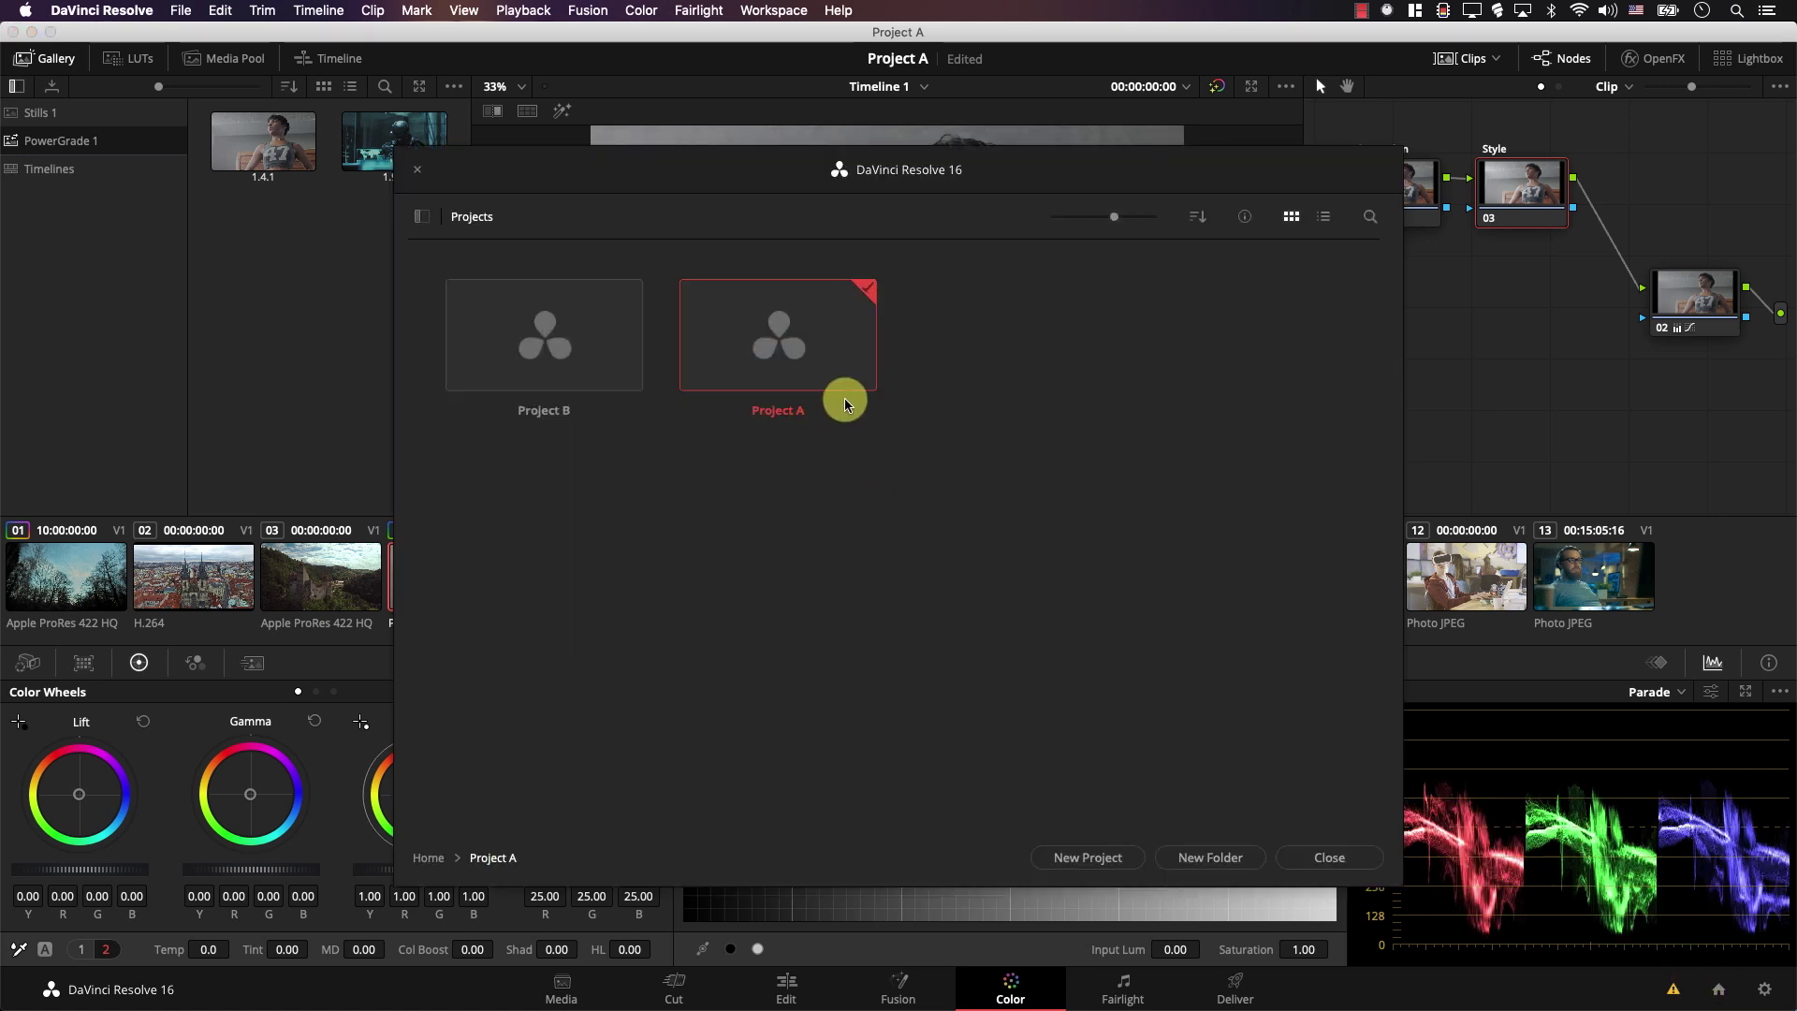
{"action": "left_click", "coordinate": [505, 354]}
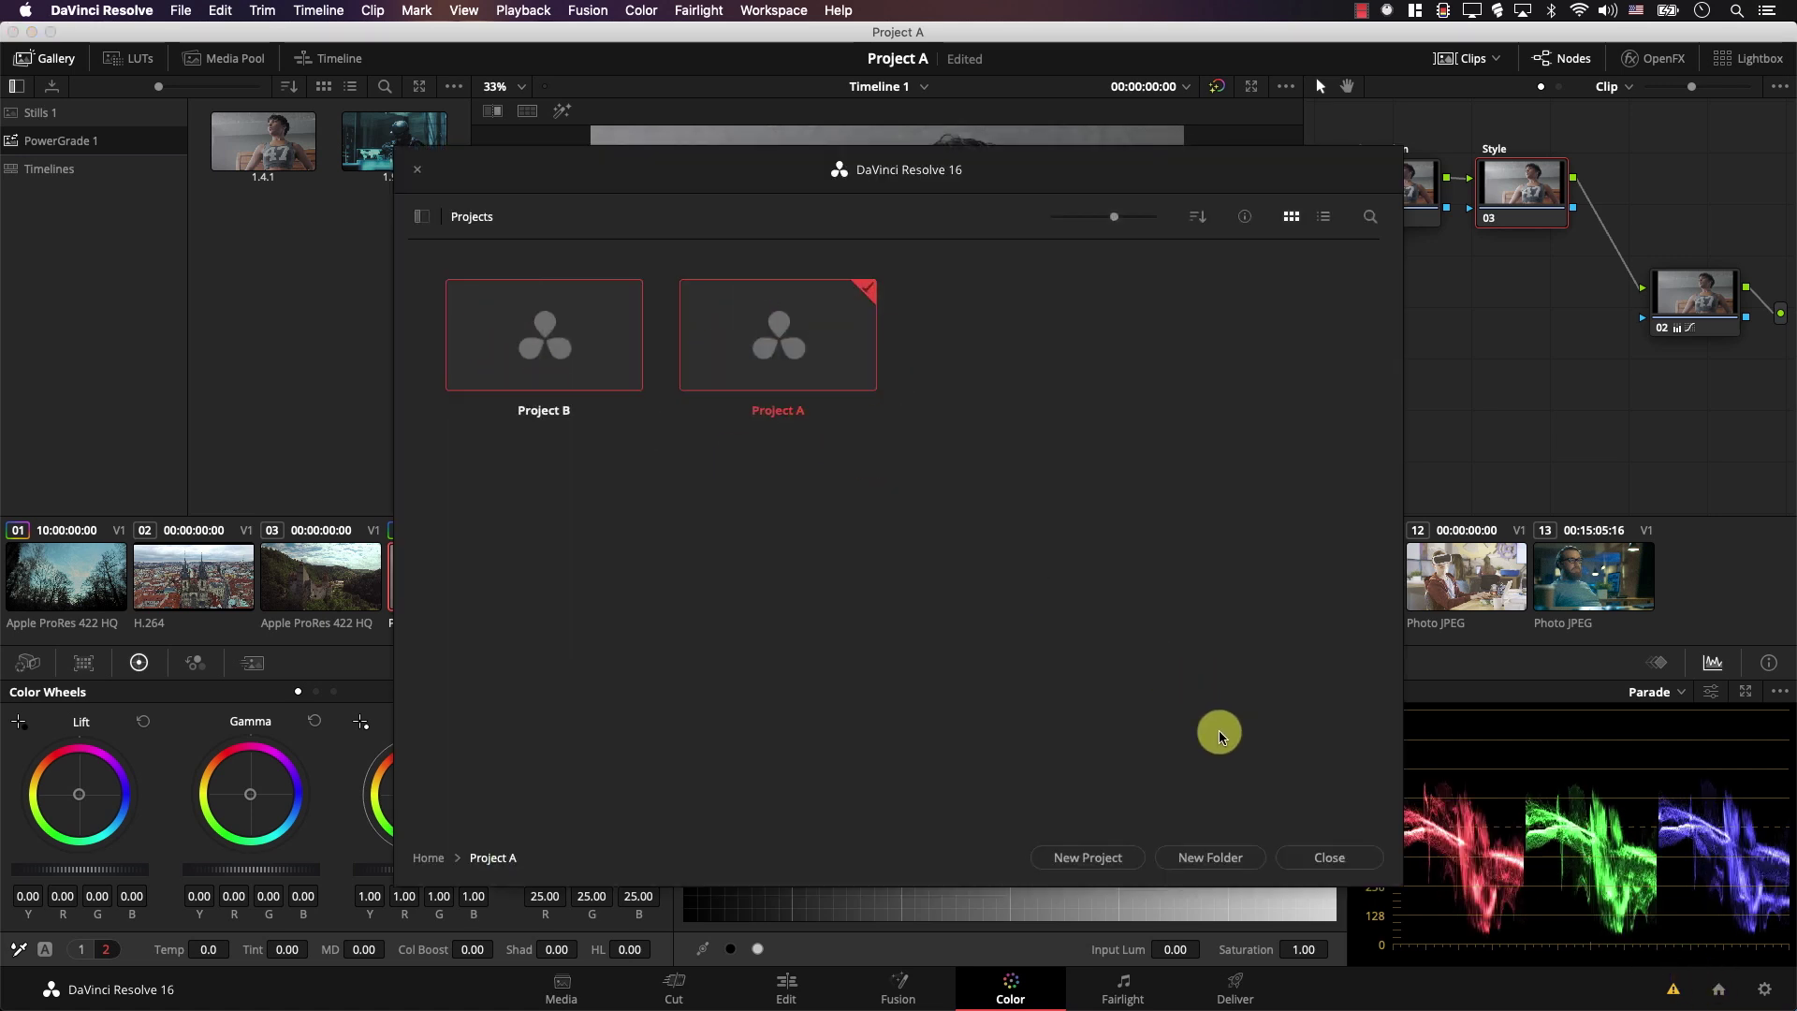
{"action": "double_click", "coordinate": [553, 335]}
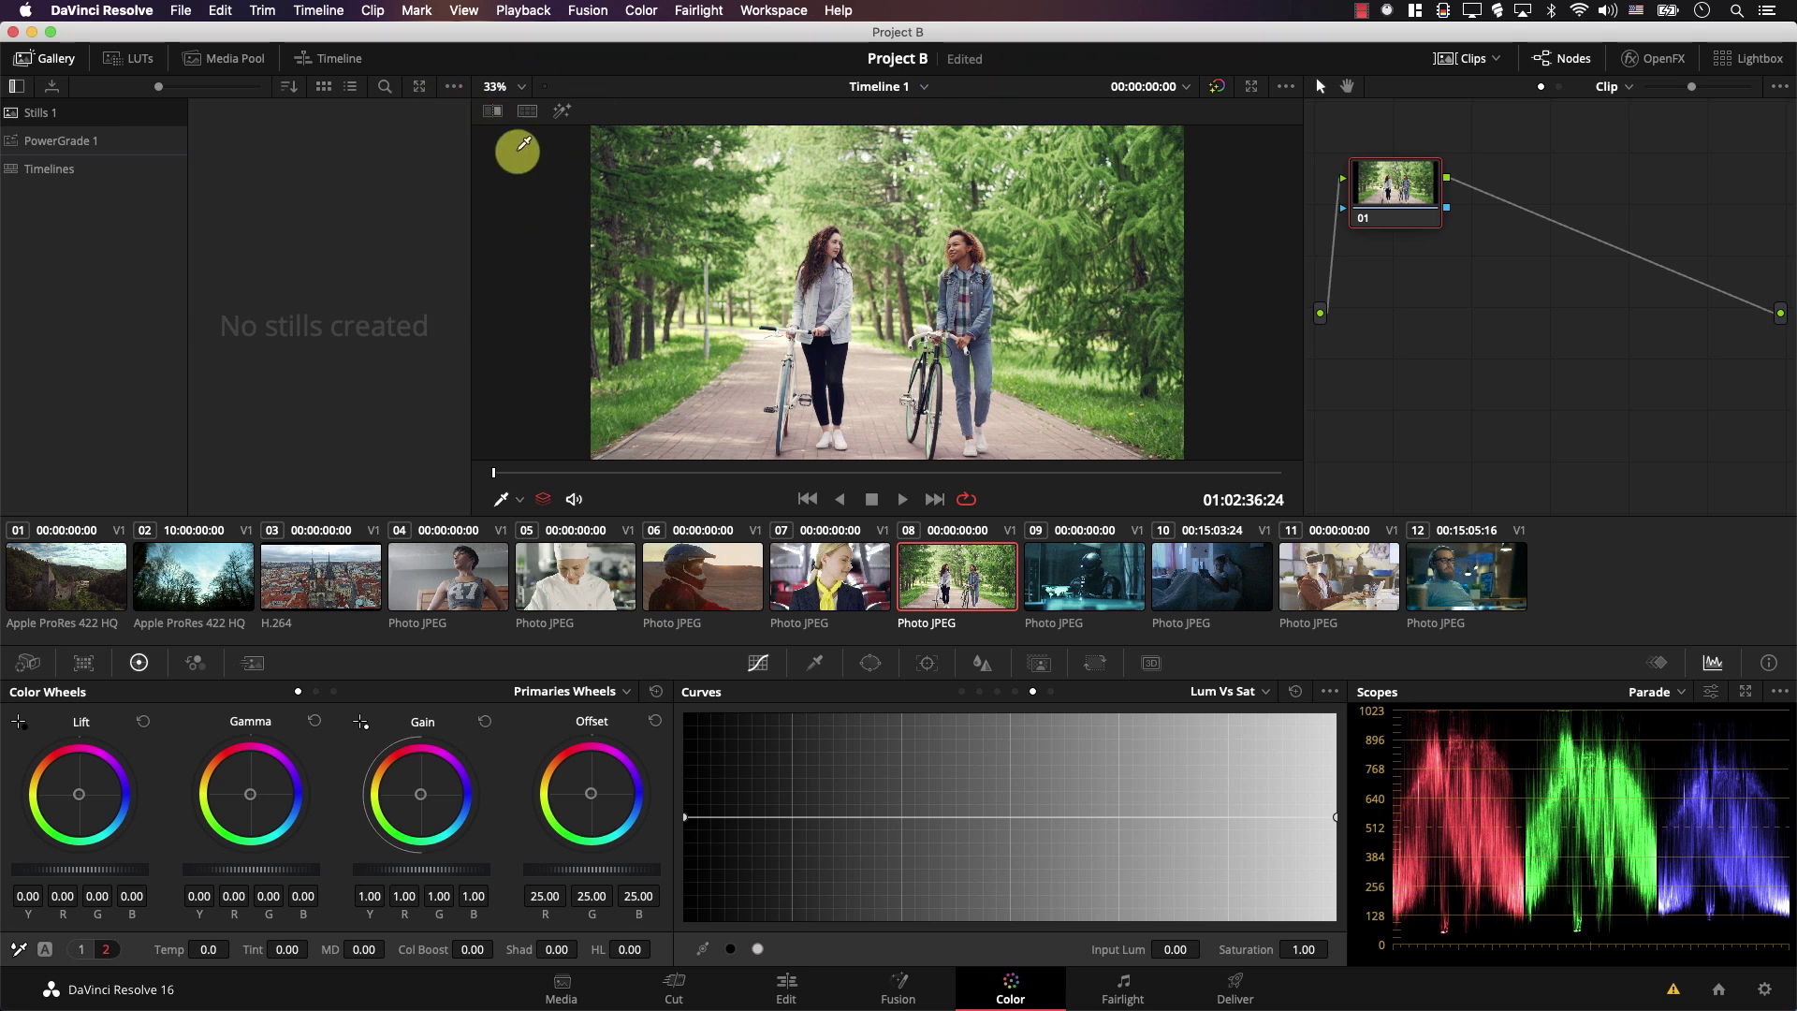
Preview PowerGrade 1 still 1.4.1's node graph and apply its grade to the cycling clip.
{"action": "left_click", "coordinate": [84, 145]}
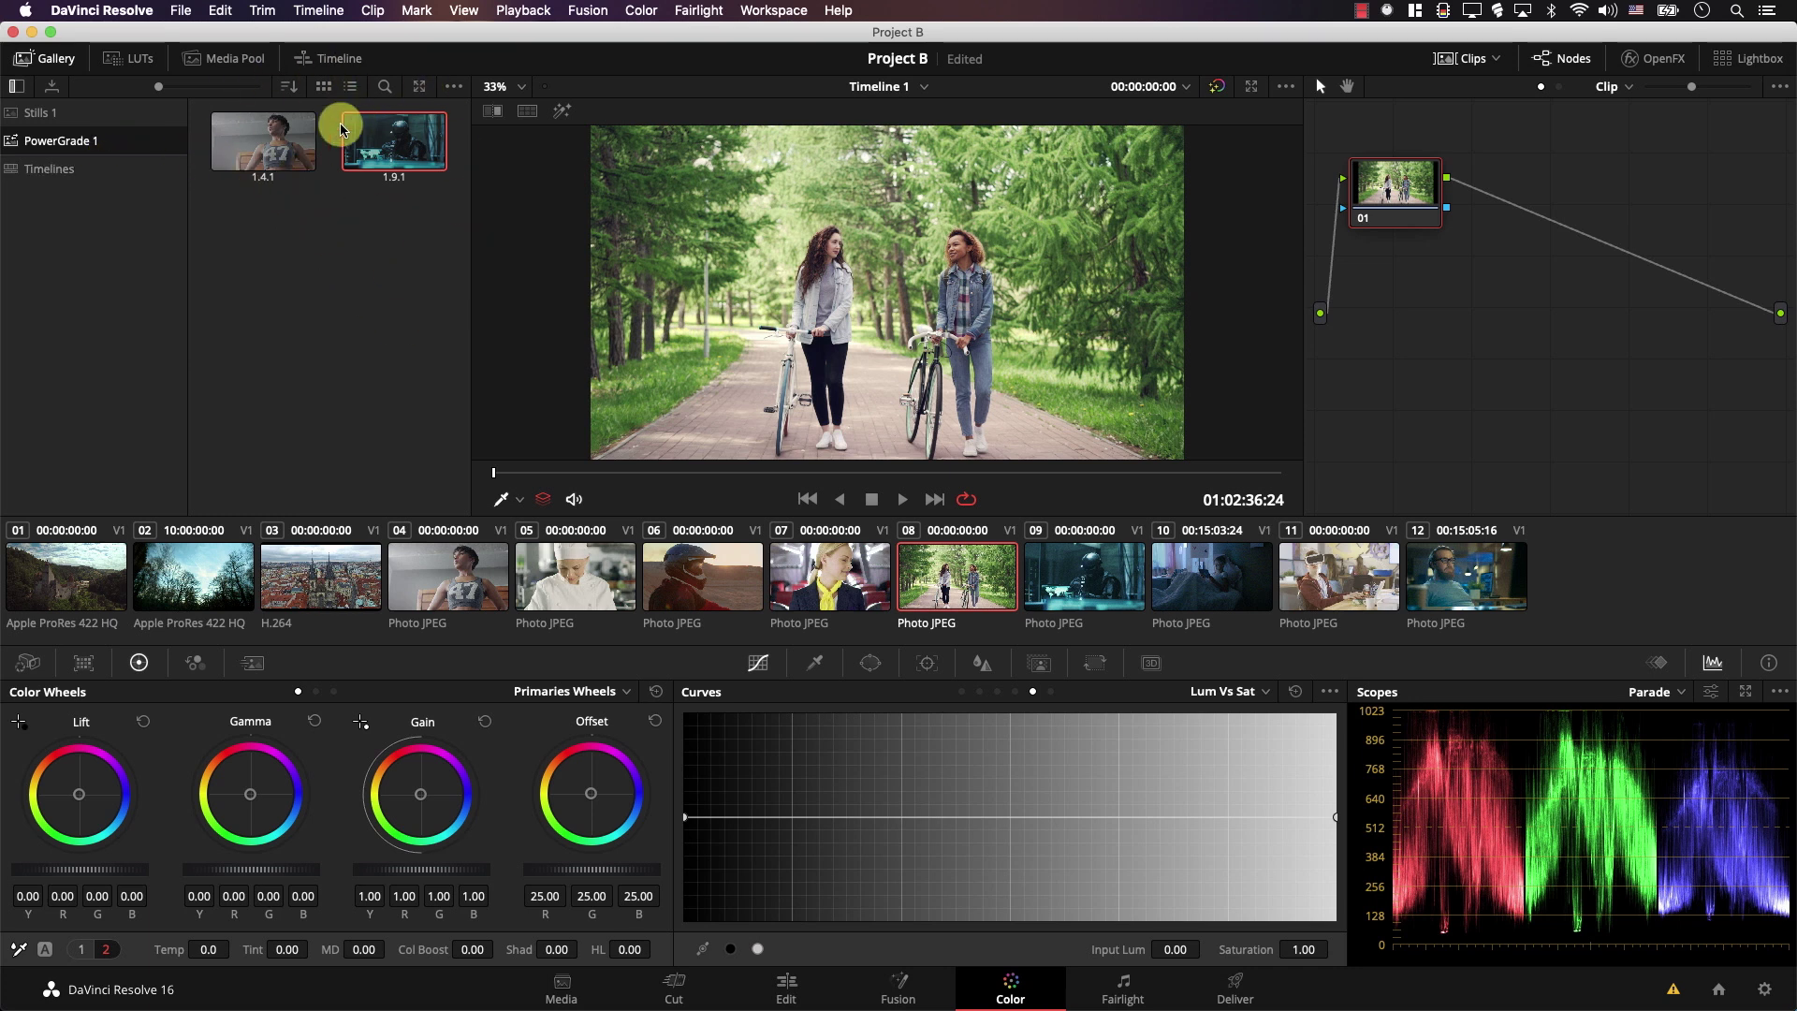
{"action": "right_click", "coordinate": [267, 146]}
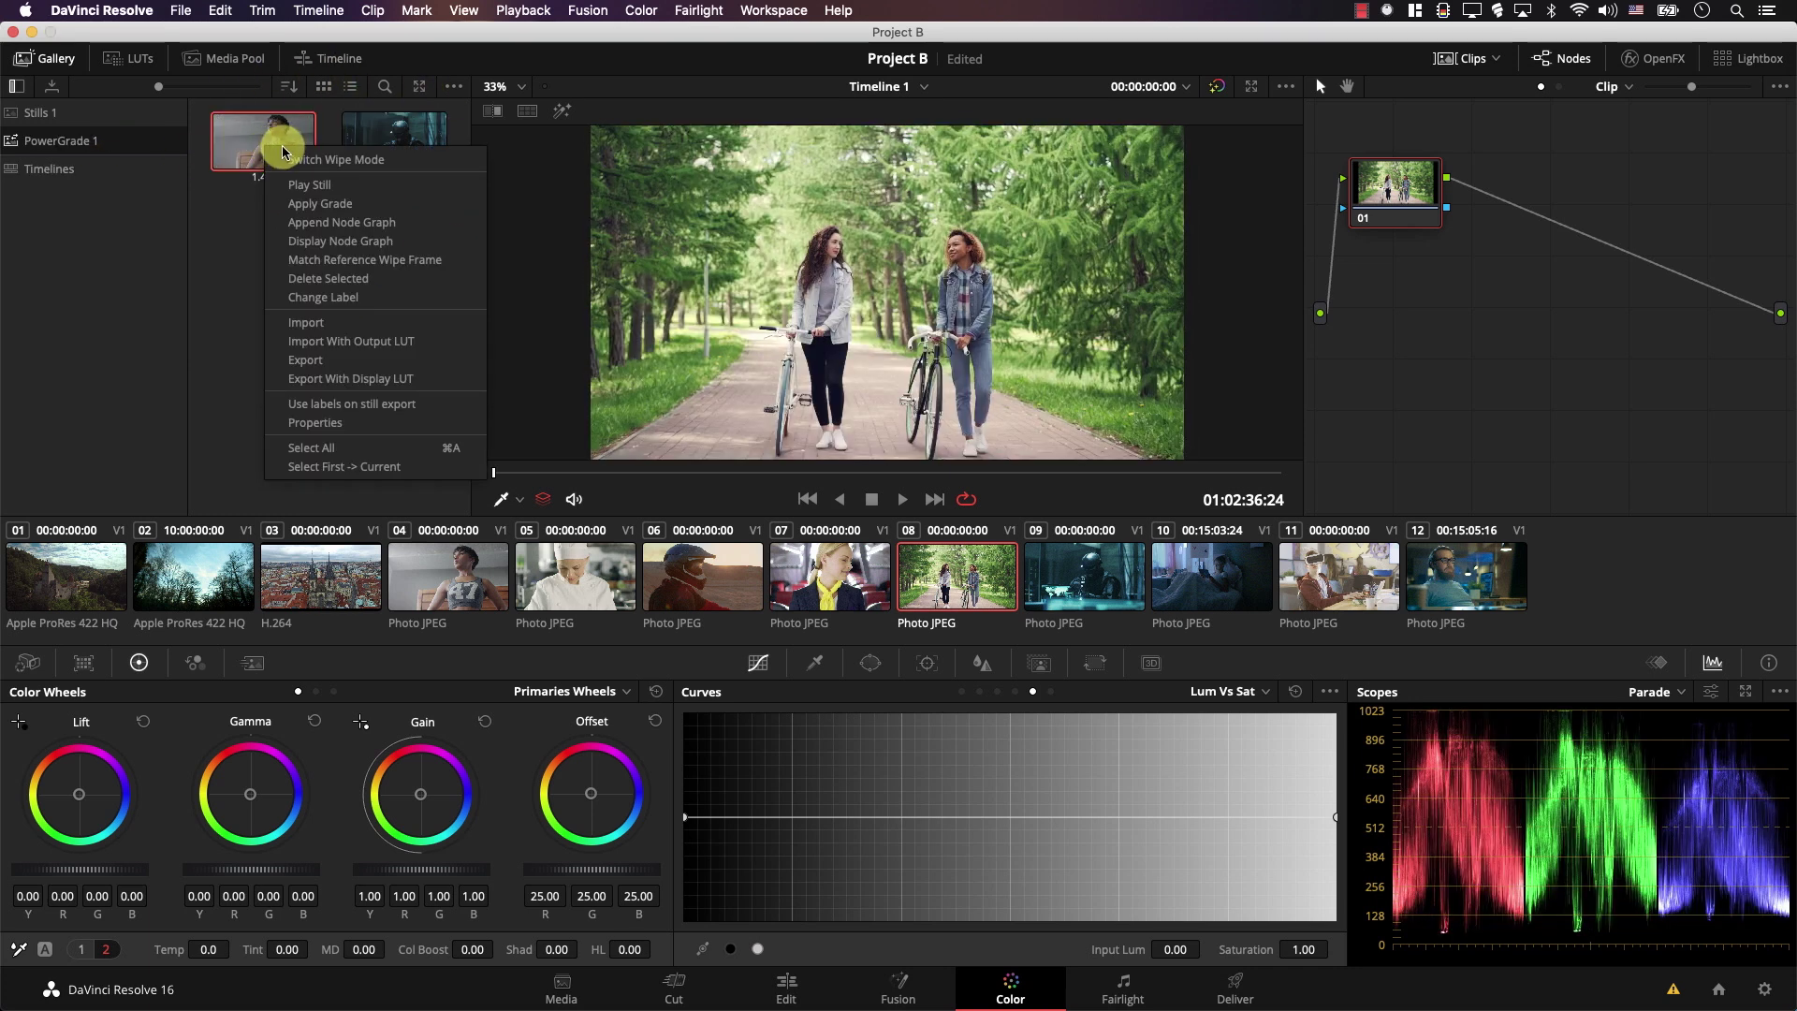
{"action": "left_click", "coordinate": [319, 246]}
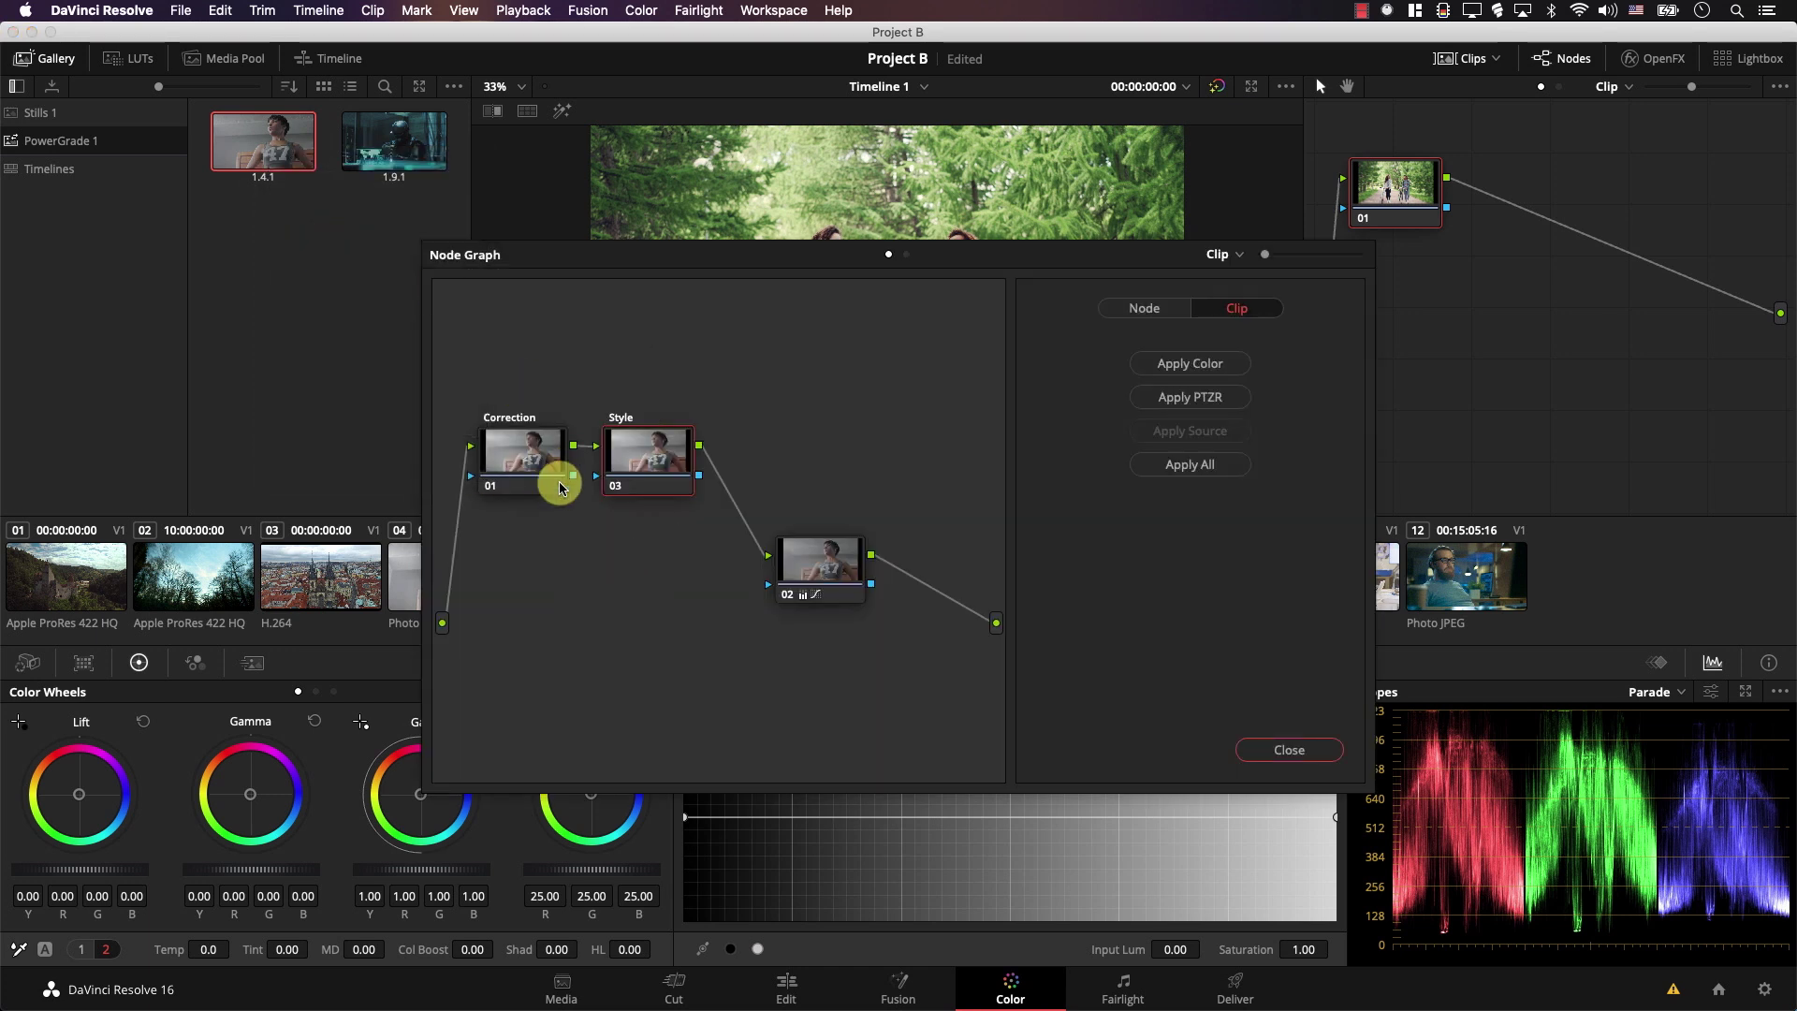
{"action": "left_click", "coordinate": [1290, 752]}
{"action": "right_click", "coordinate": [253, 165]}
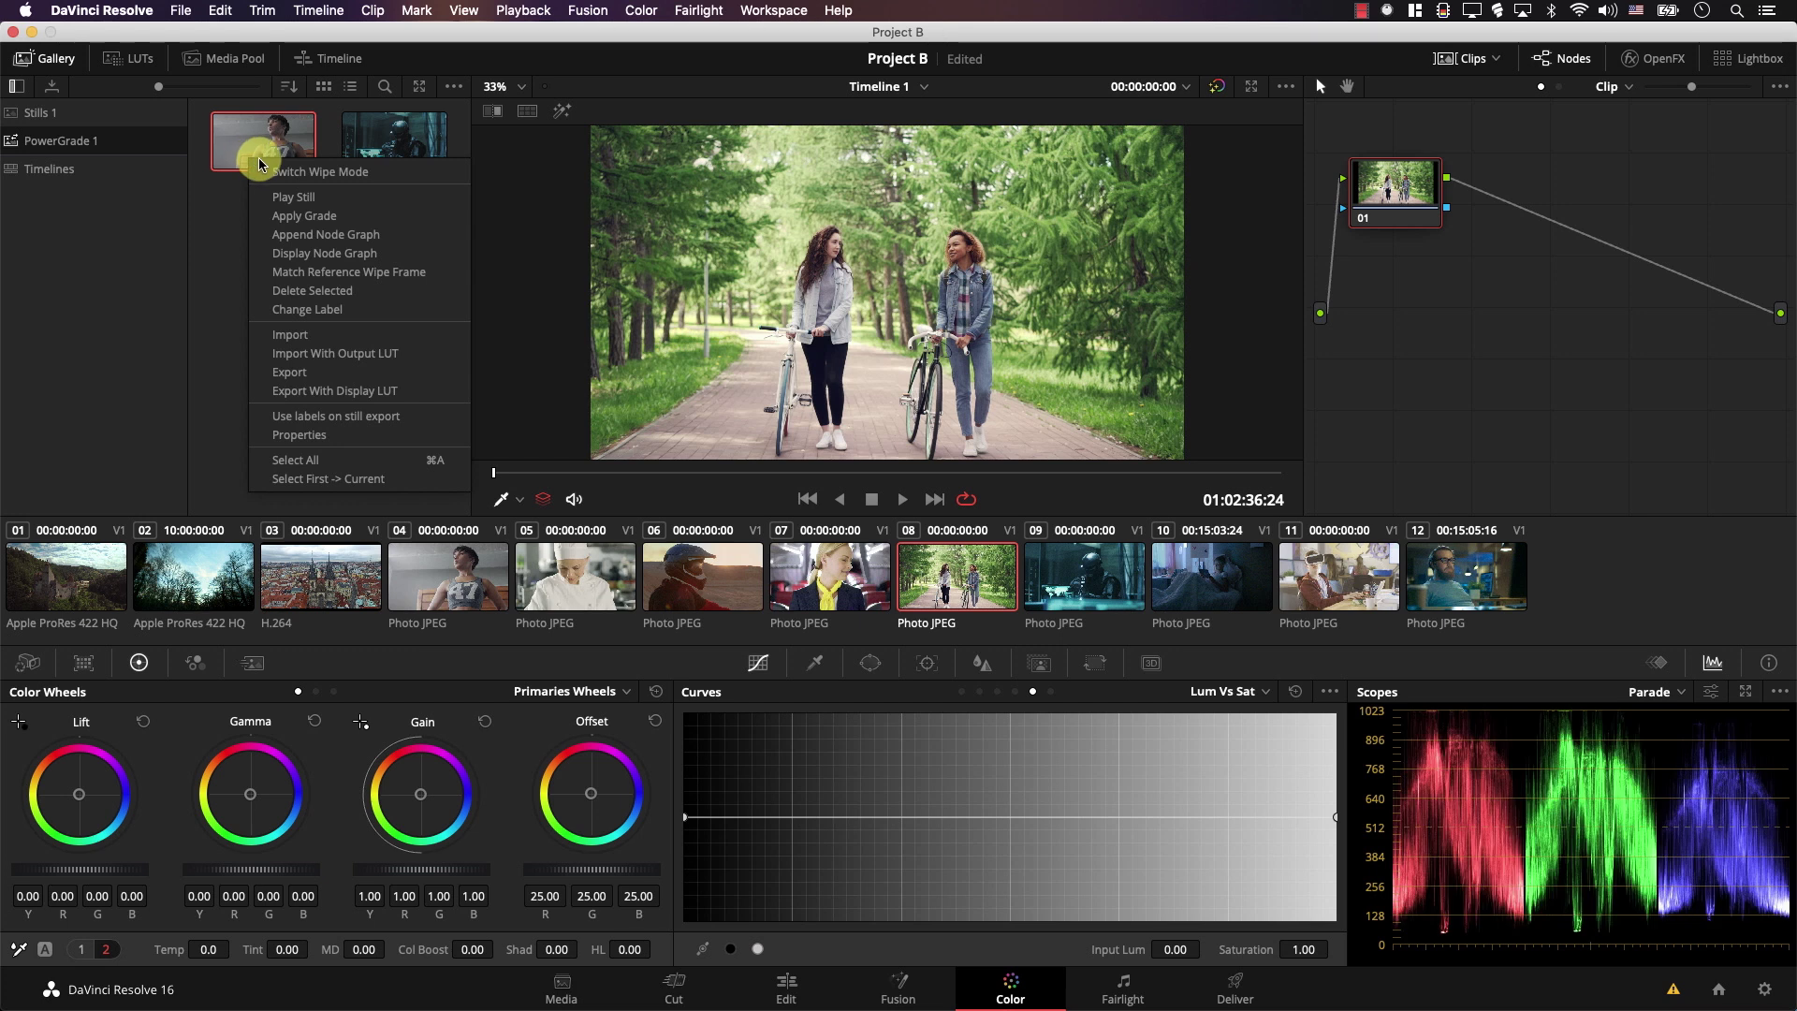
{"action": "left_click", "coordinate": [292, 217]}
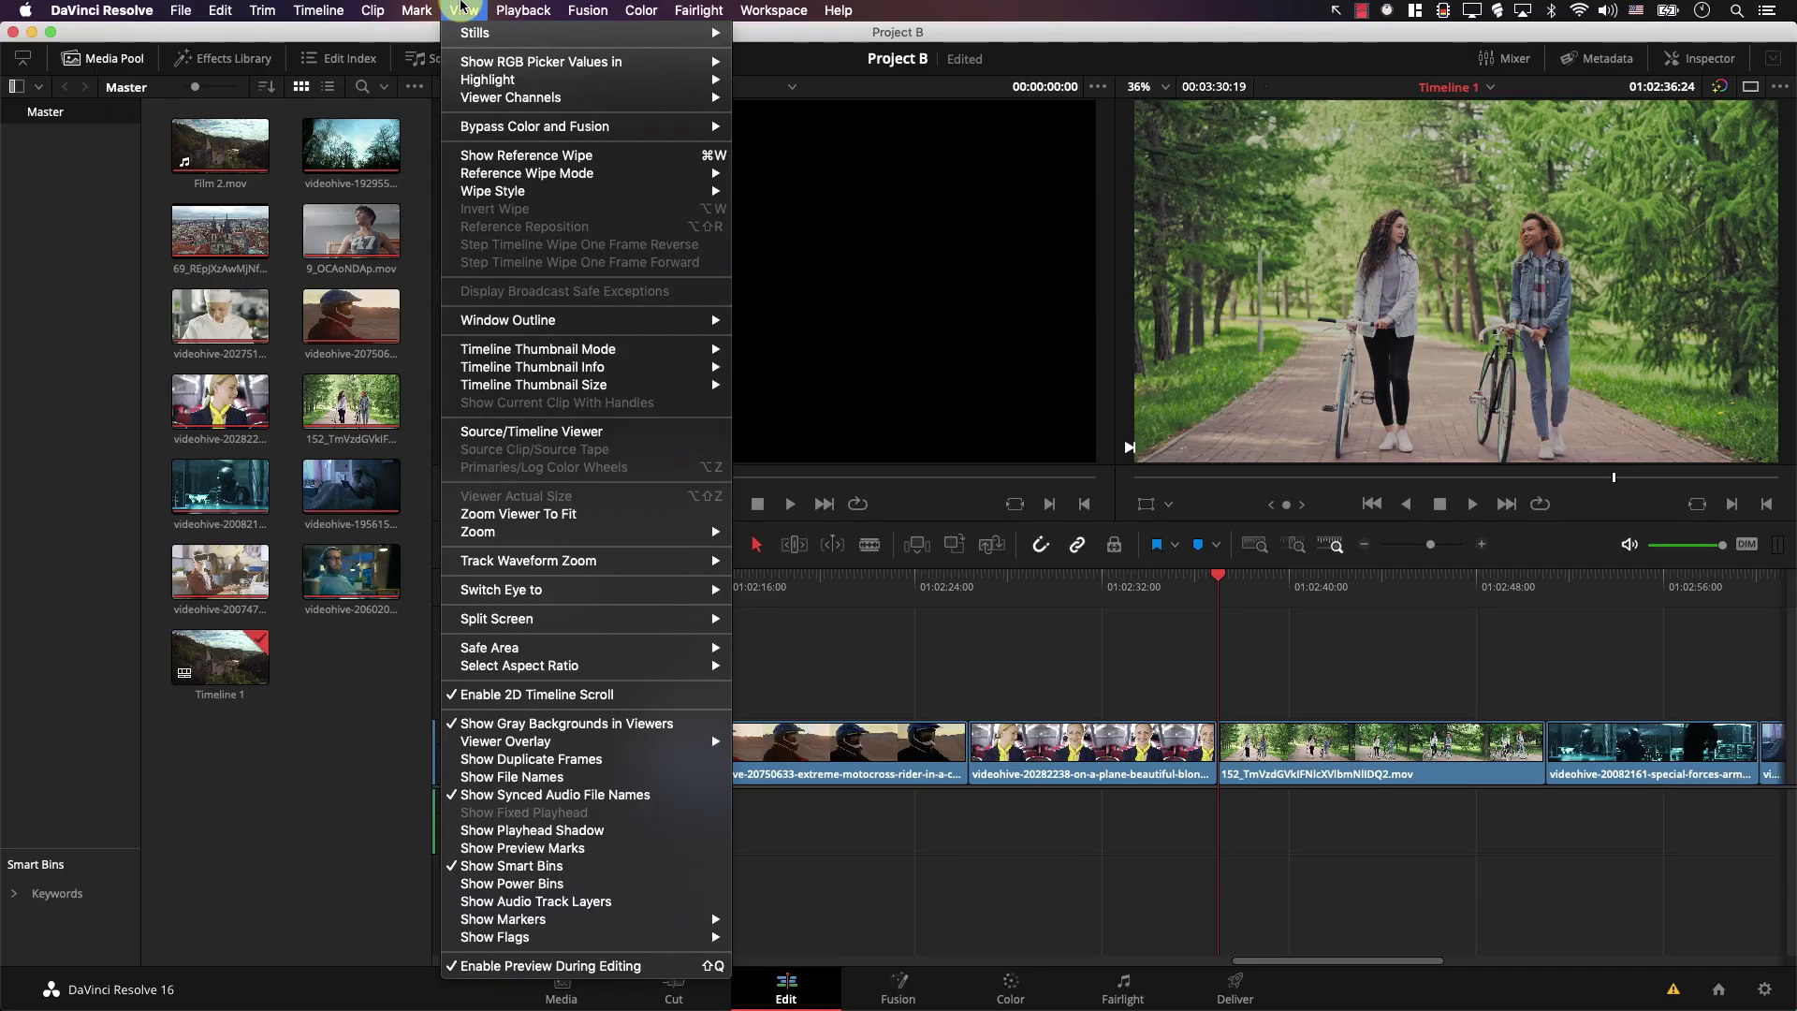
Turn on Show Power Bins so the Media Pool lists a Master power bin.
{"action": "left_click", "coordinate": [489, 884]}
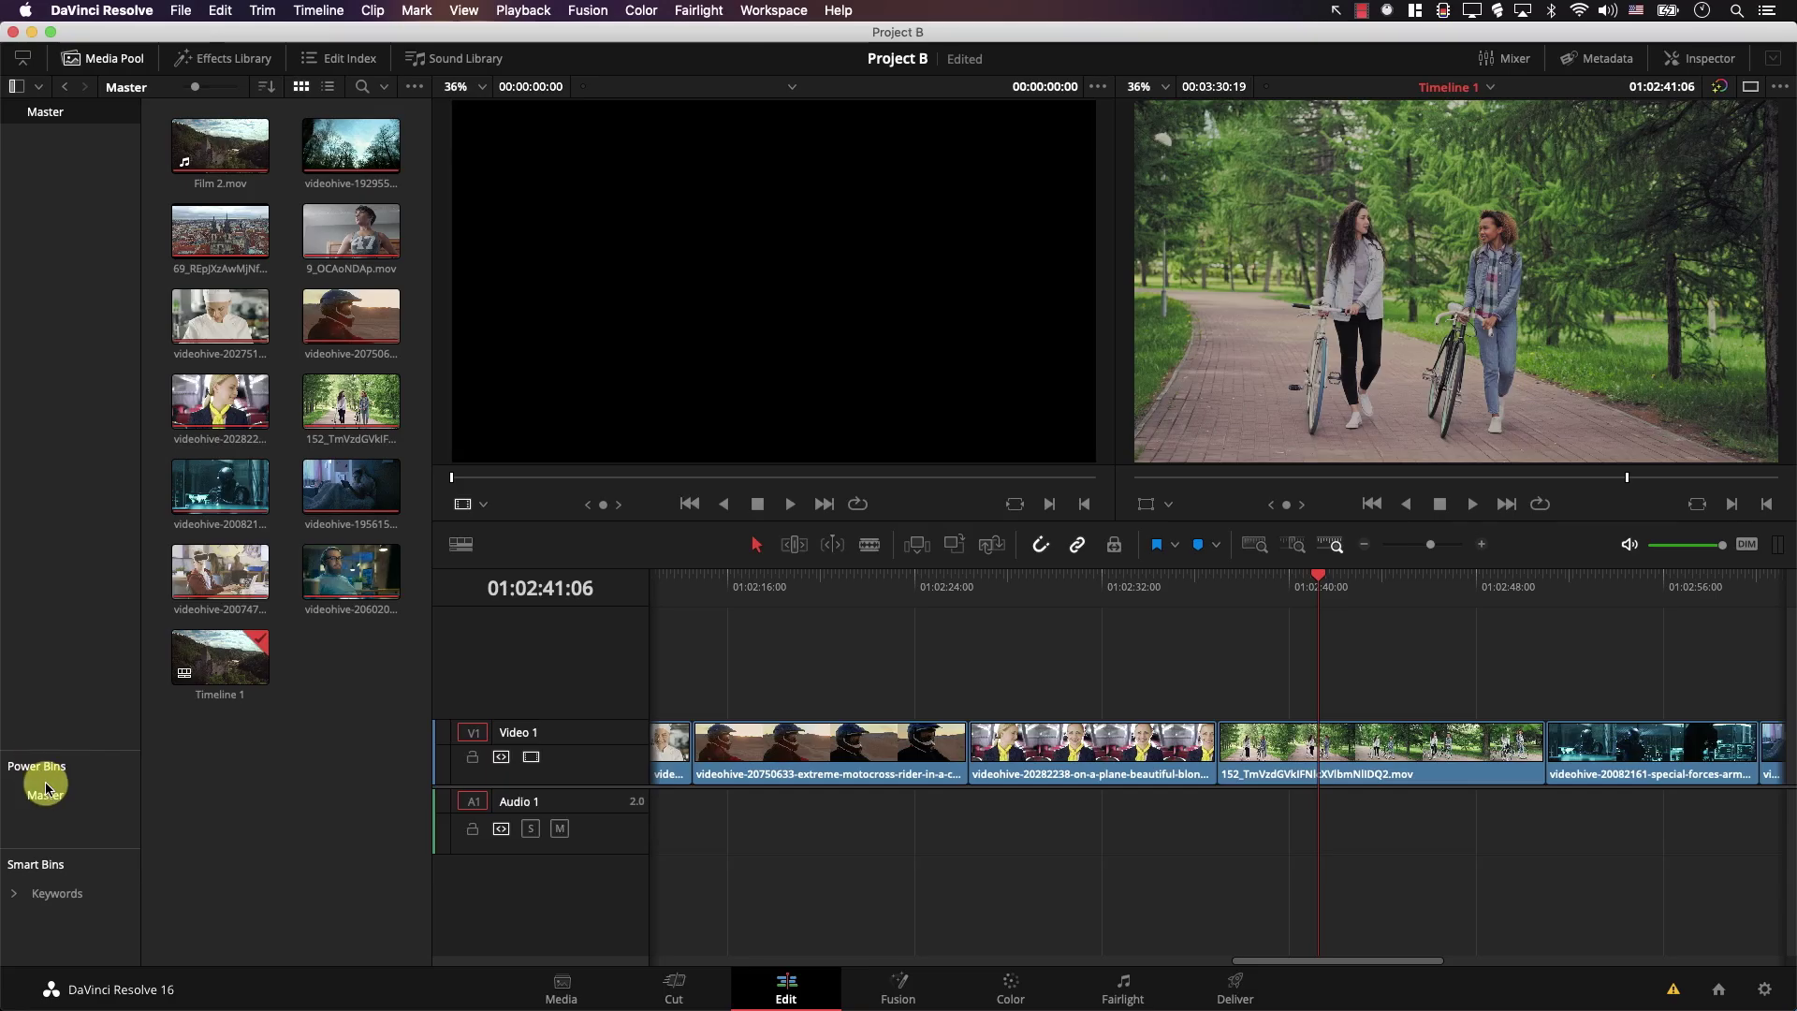
Import the motocross clip videohive-20750635 from the Finder Films folder into the Master power bin.
{"action": "left_click", "coordinate": [45, 797]}
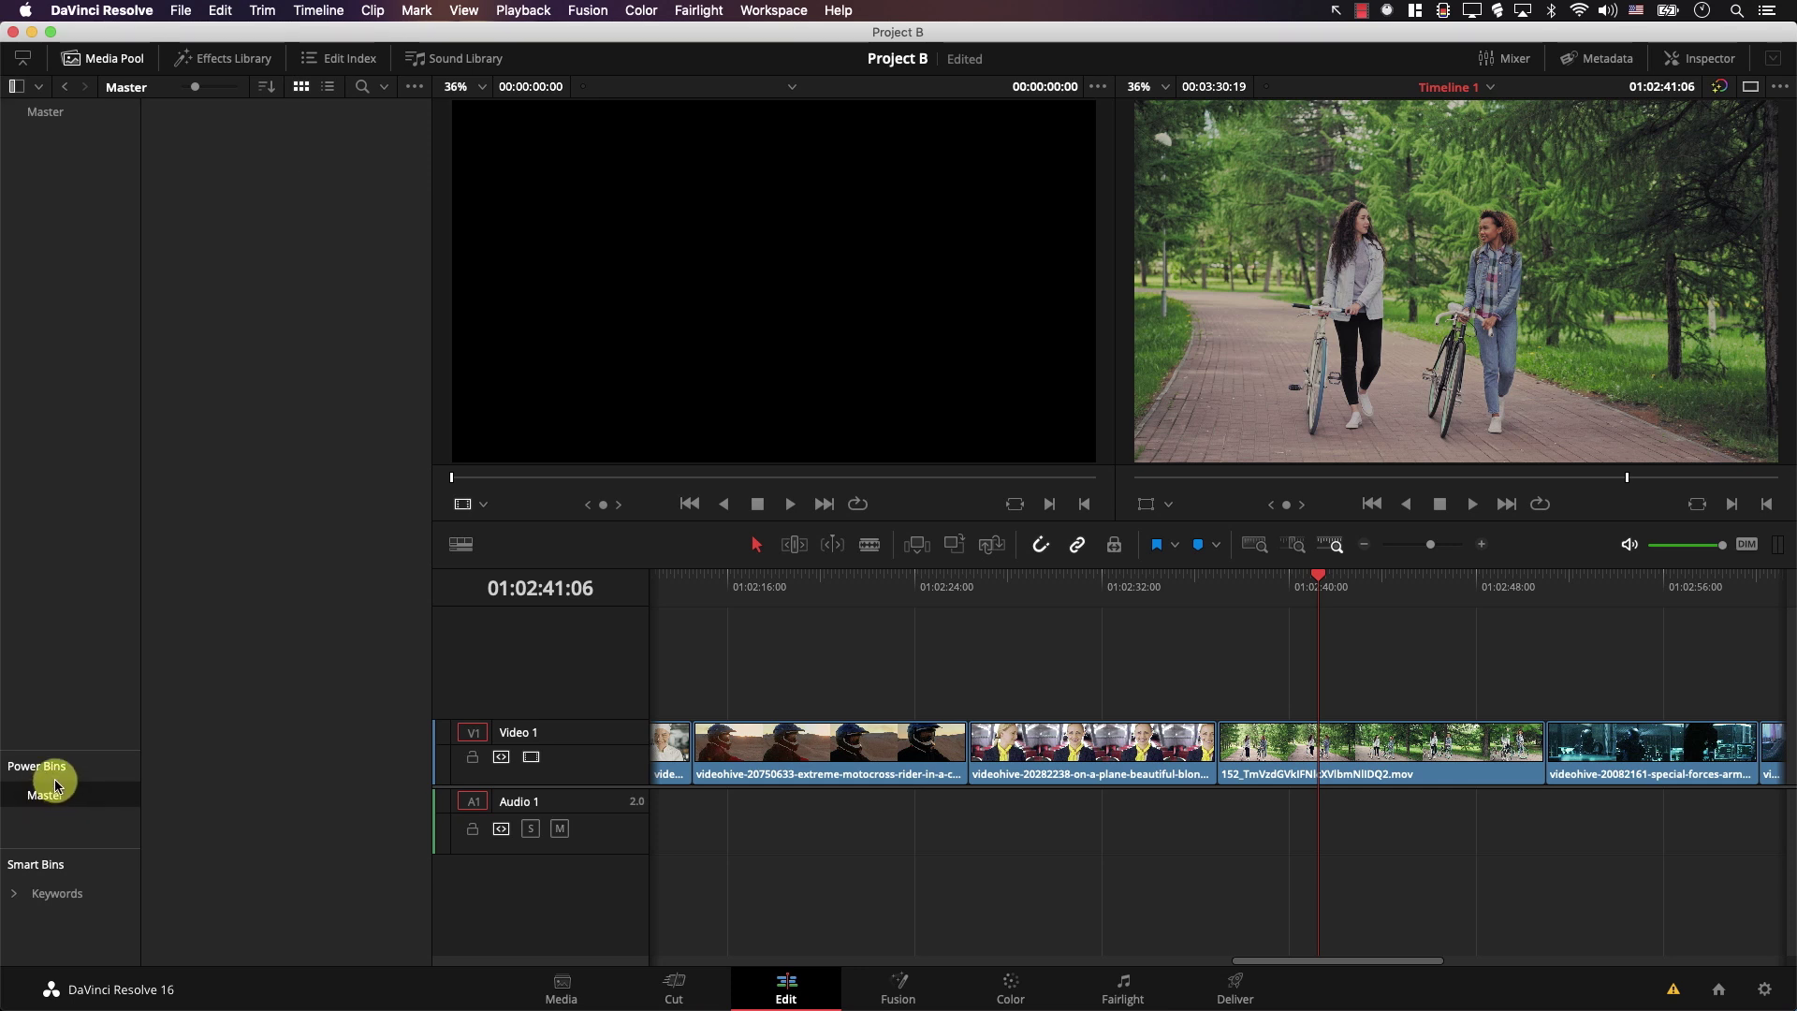
{"action": "key", "text": "super+Tab"}
{"action": "left_click_drag", "start_coordinate": [716, 722], "coordinate": [292, 564]}
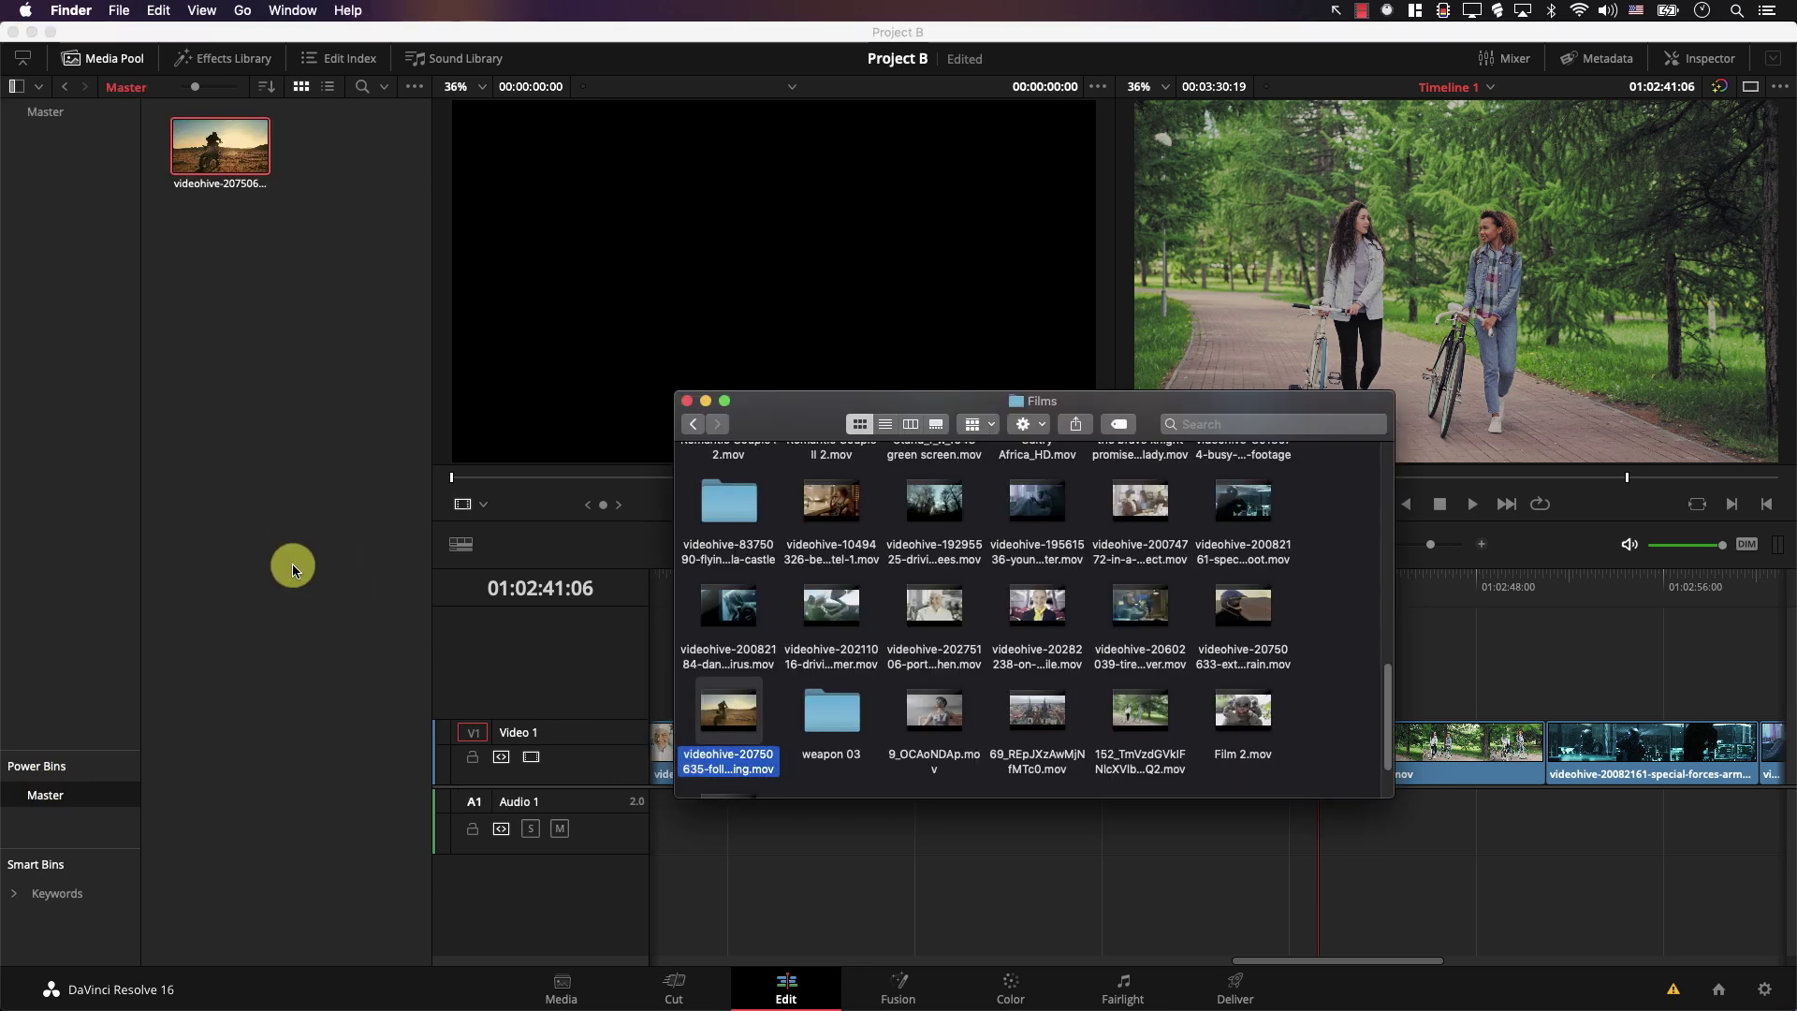
{"action": "left_click", "coordinate": [289, 541]}
{"action": "left_click", "coordinate": [234, 148]}
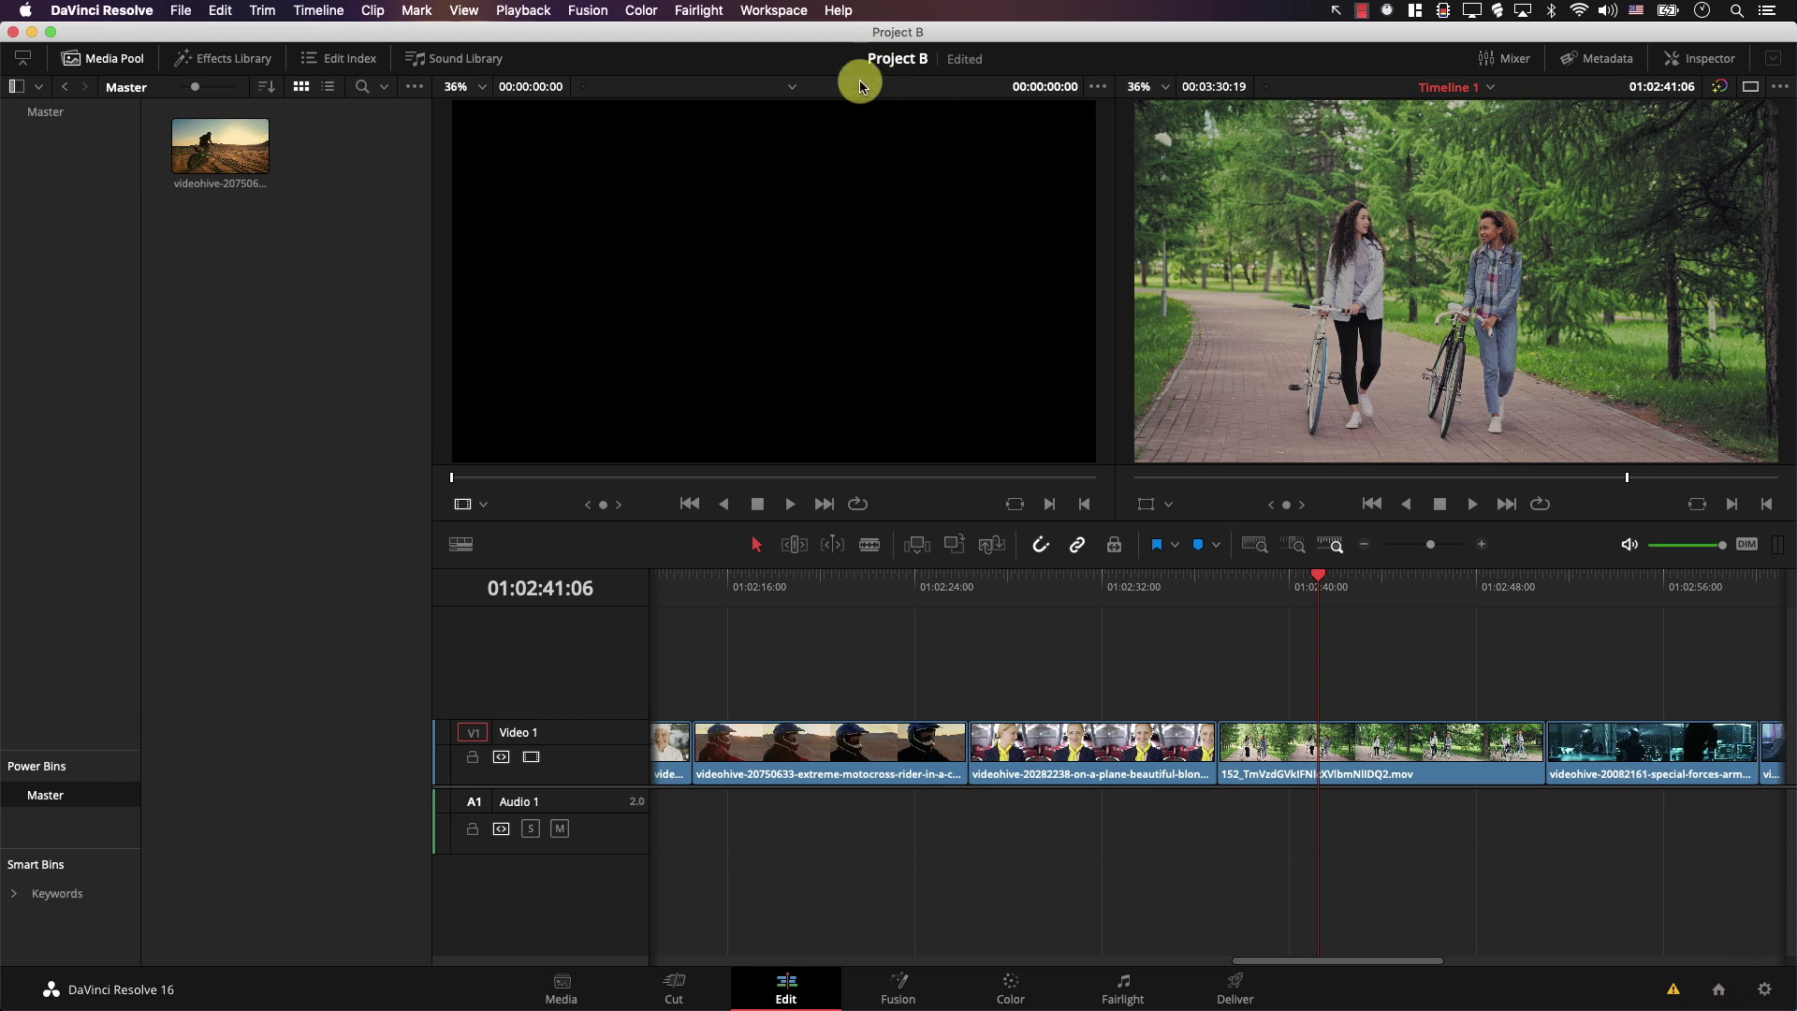
Open Project A, saving Project B, and place the power-bin motocross clip on V2 near 01:00:56.
{"action": "left_click", "coordinate": [1718, 989]}
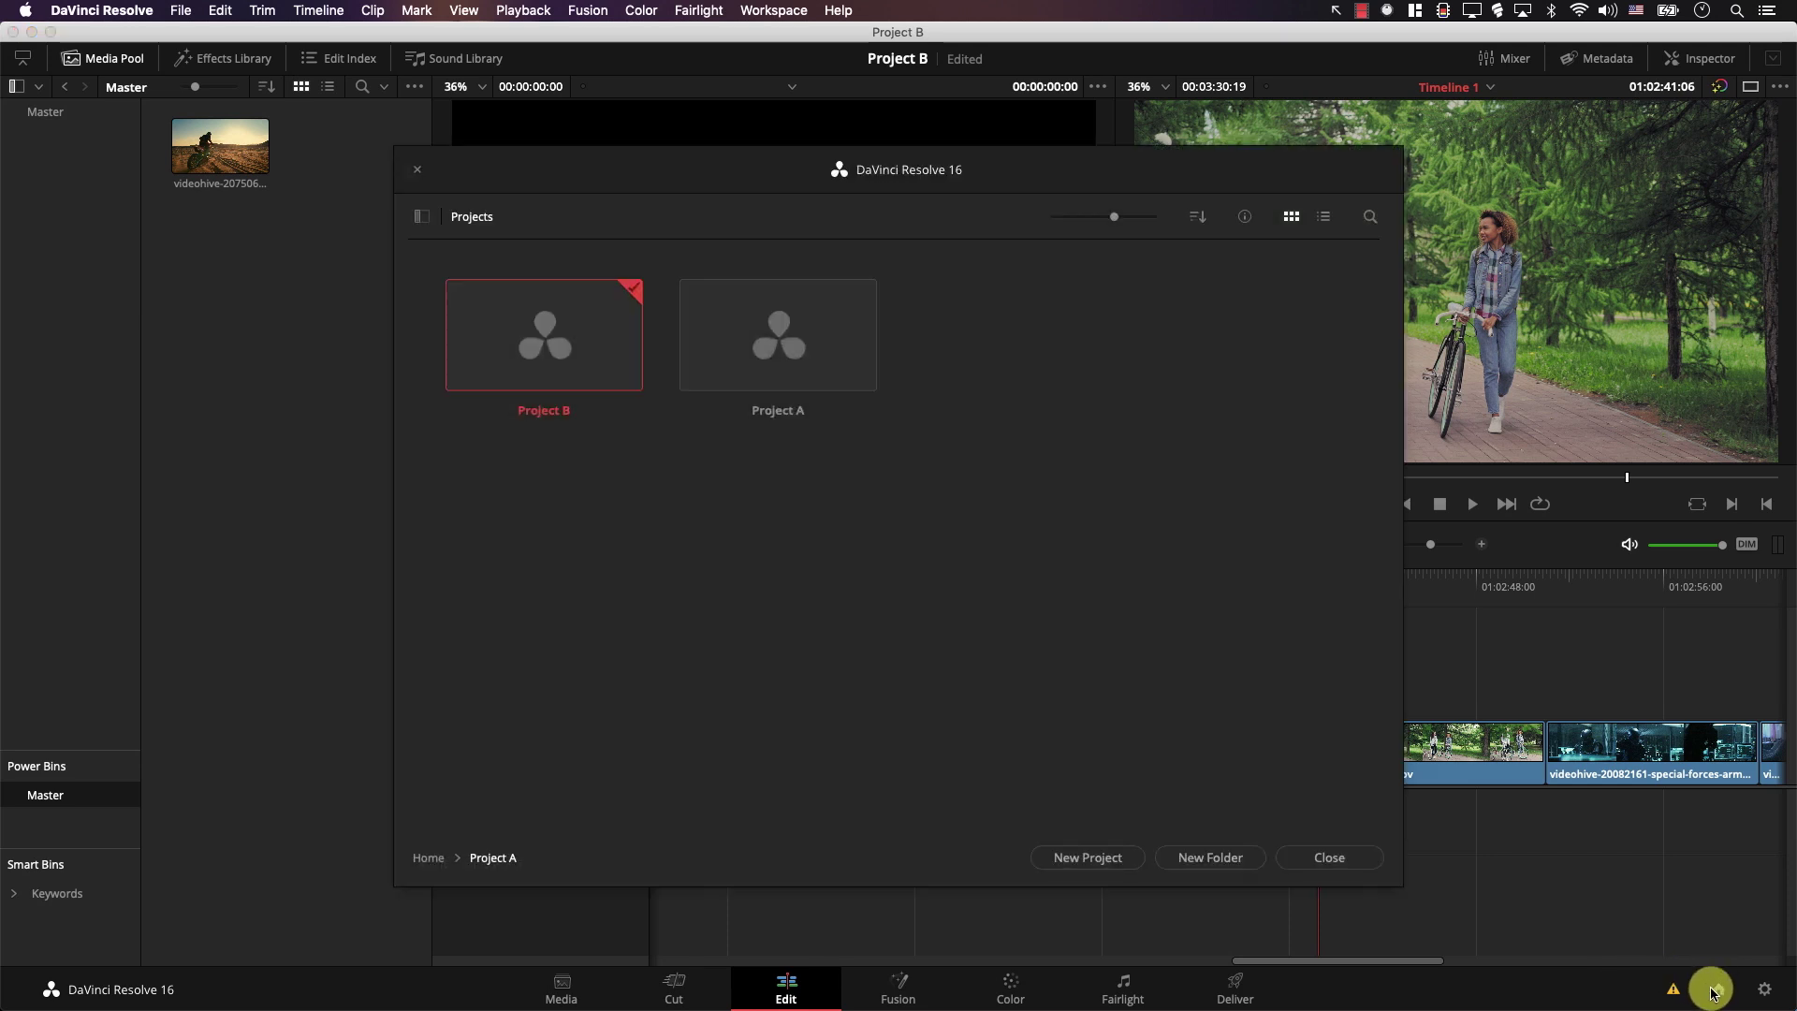
{"action": "double_click", "coordinate": [816, 379]}
{"action": "left_click", "coordinate": [1078, 581]}
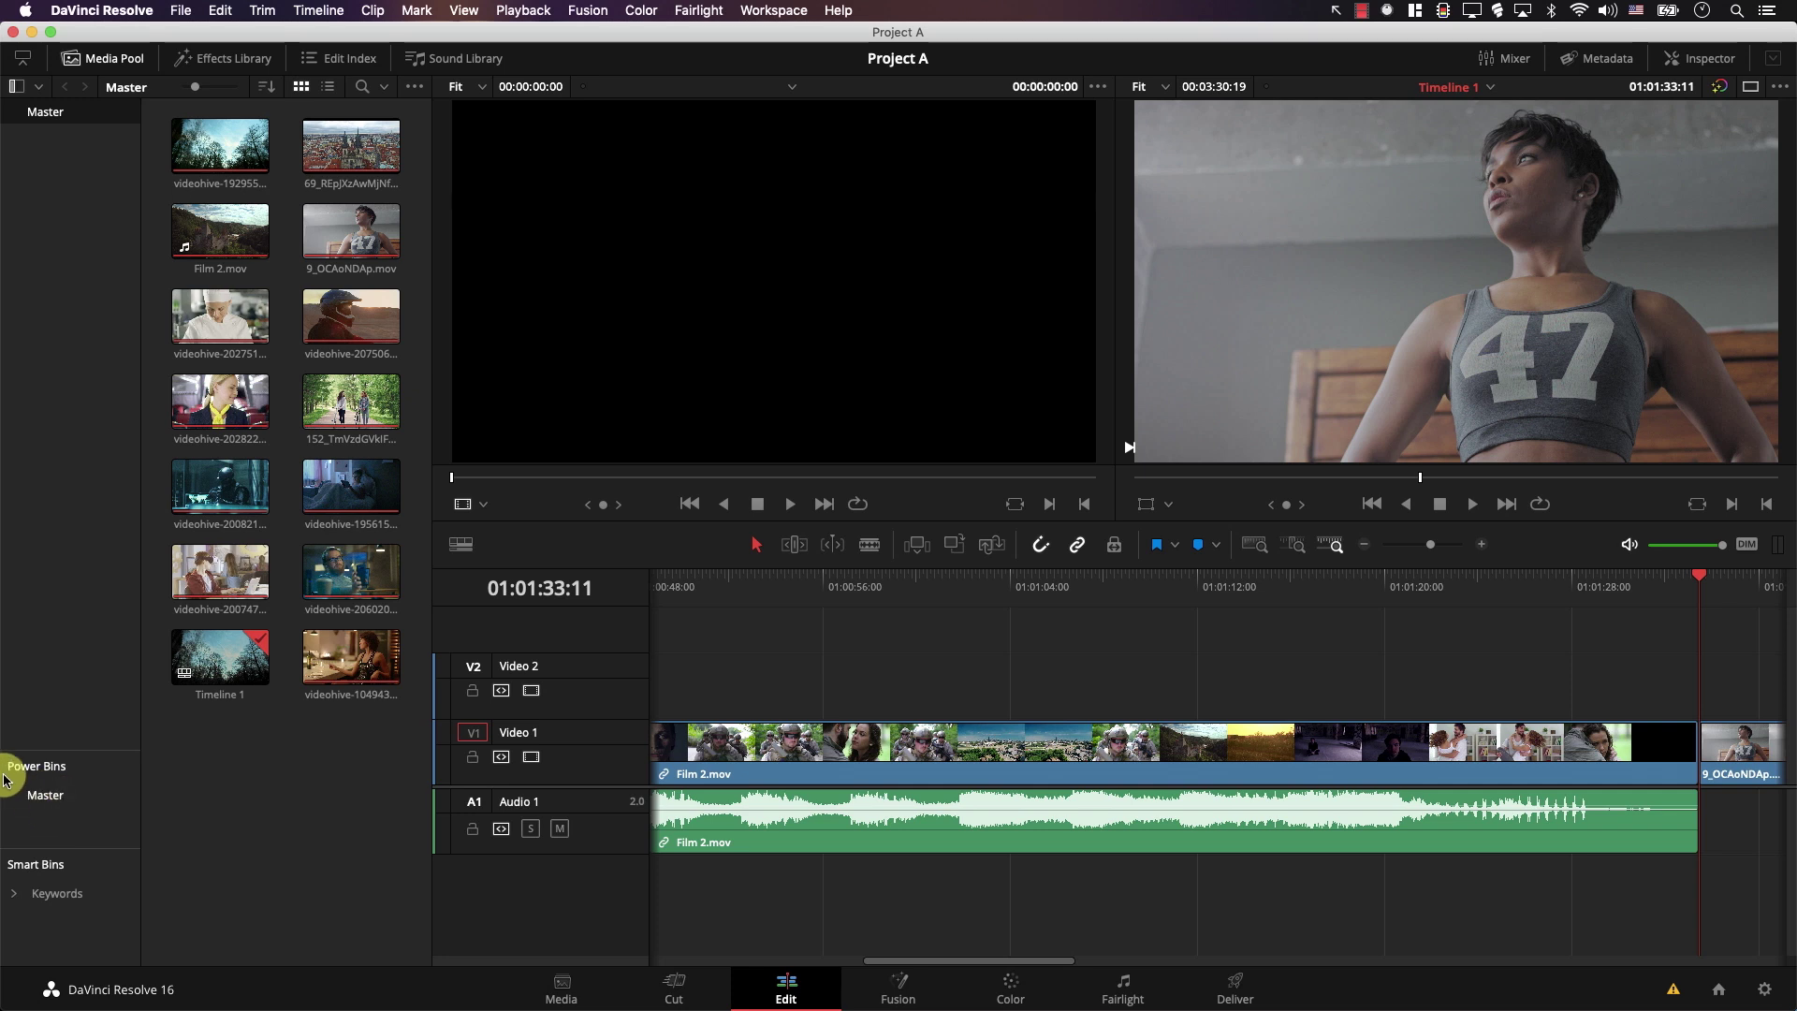
{"action": "left_click", "coordinate": [45, 797]}
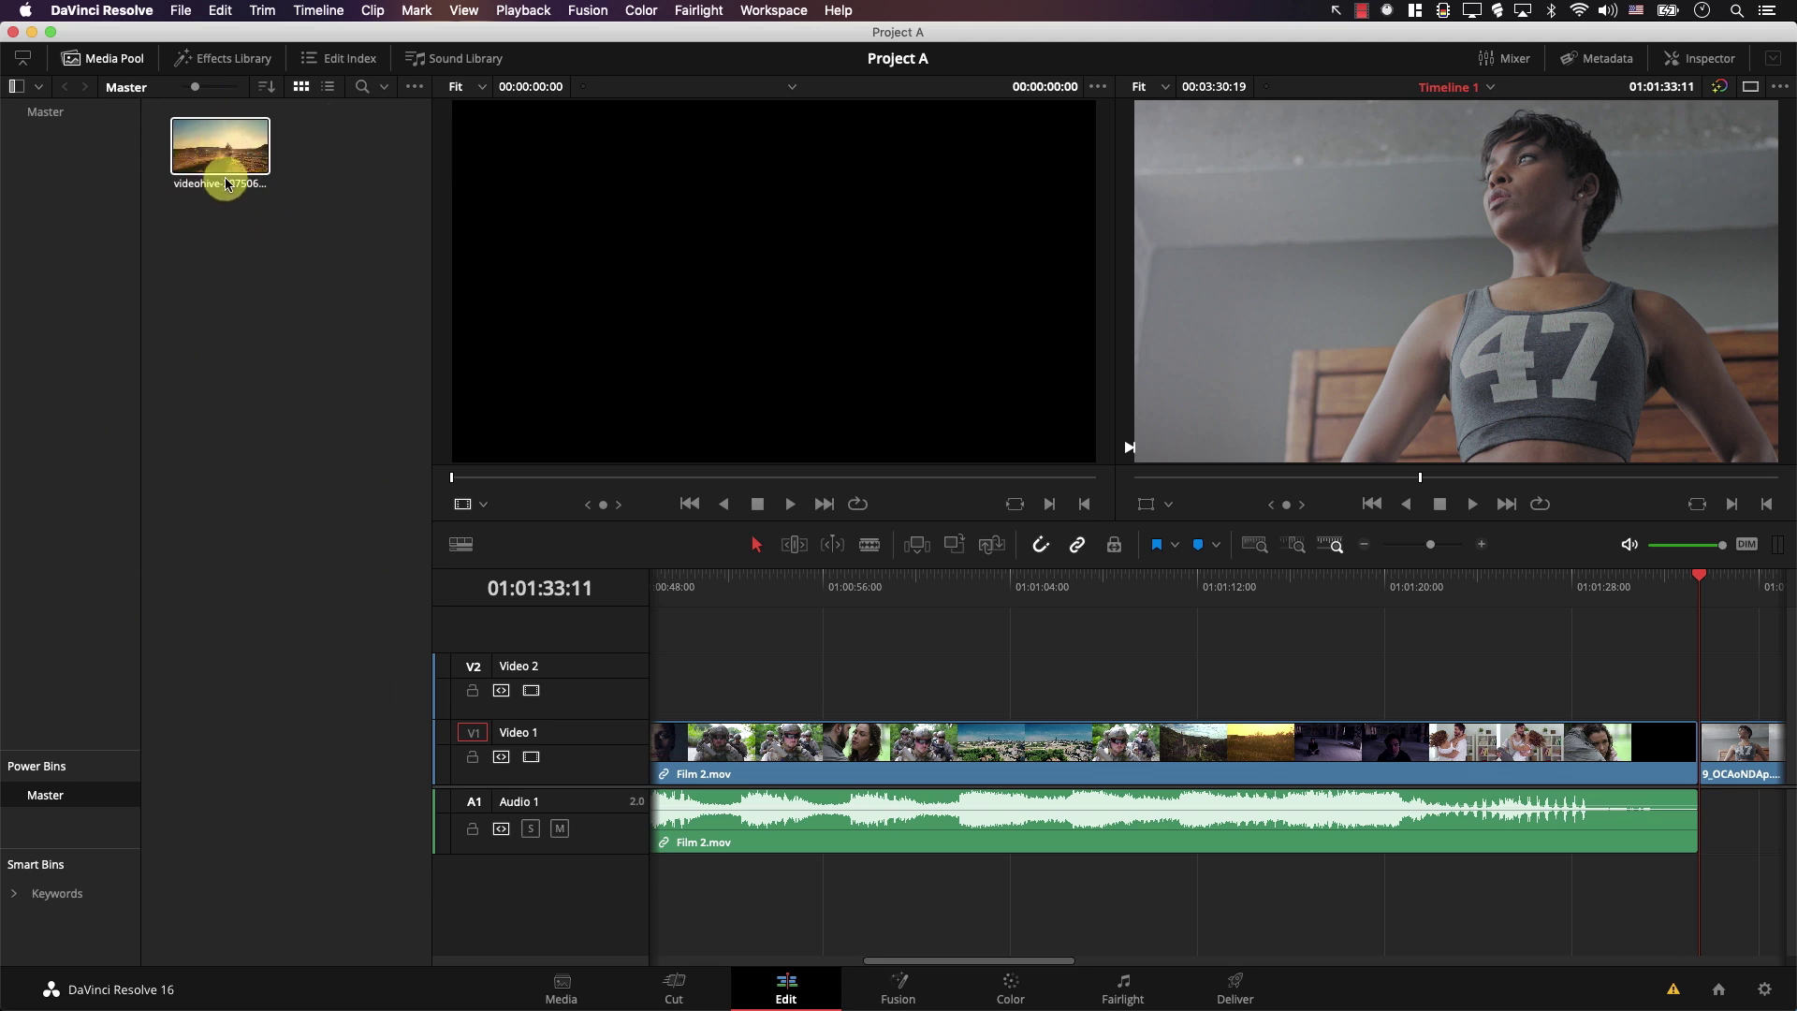
{"action": "left_click_drag", "start_coordinate": [229, 162], "coordinate": [833, 596]}
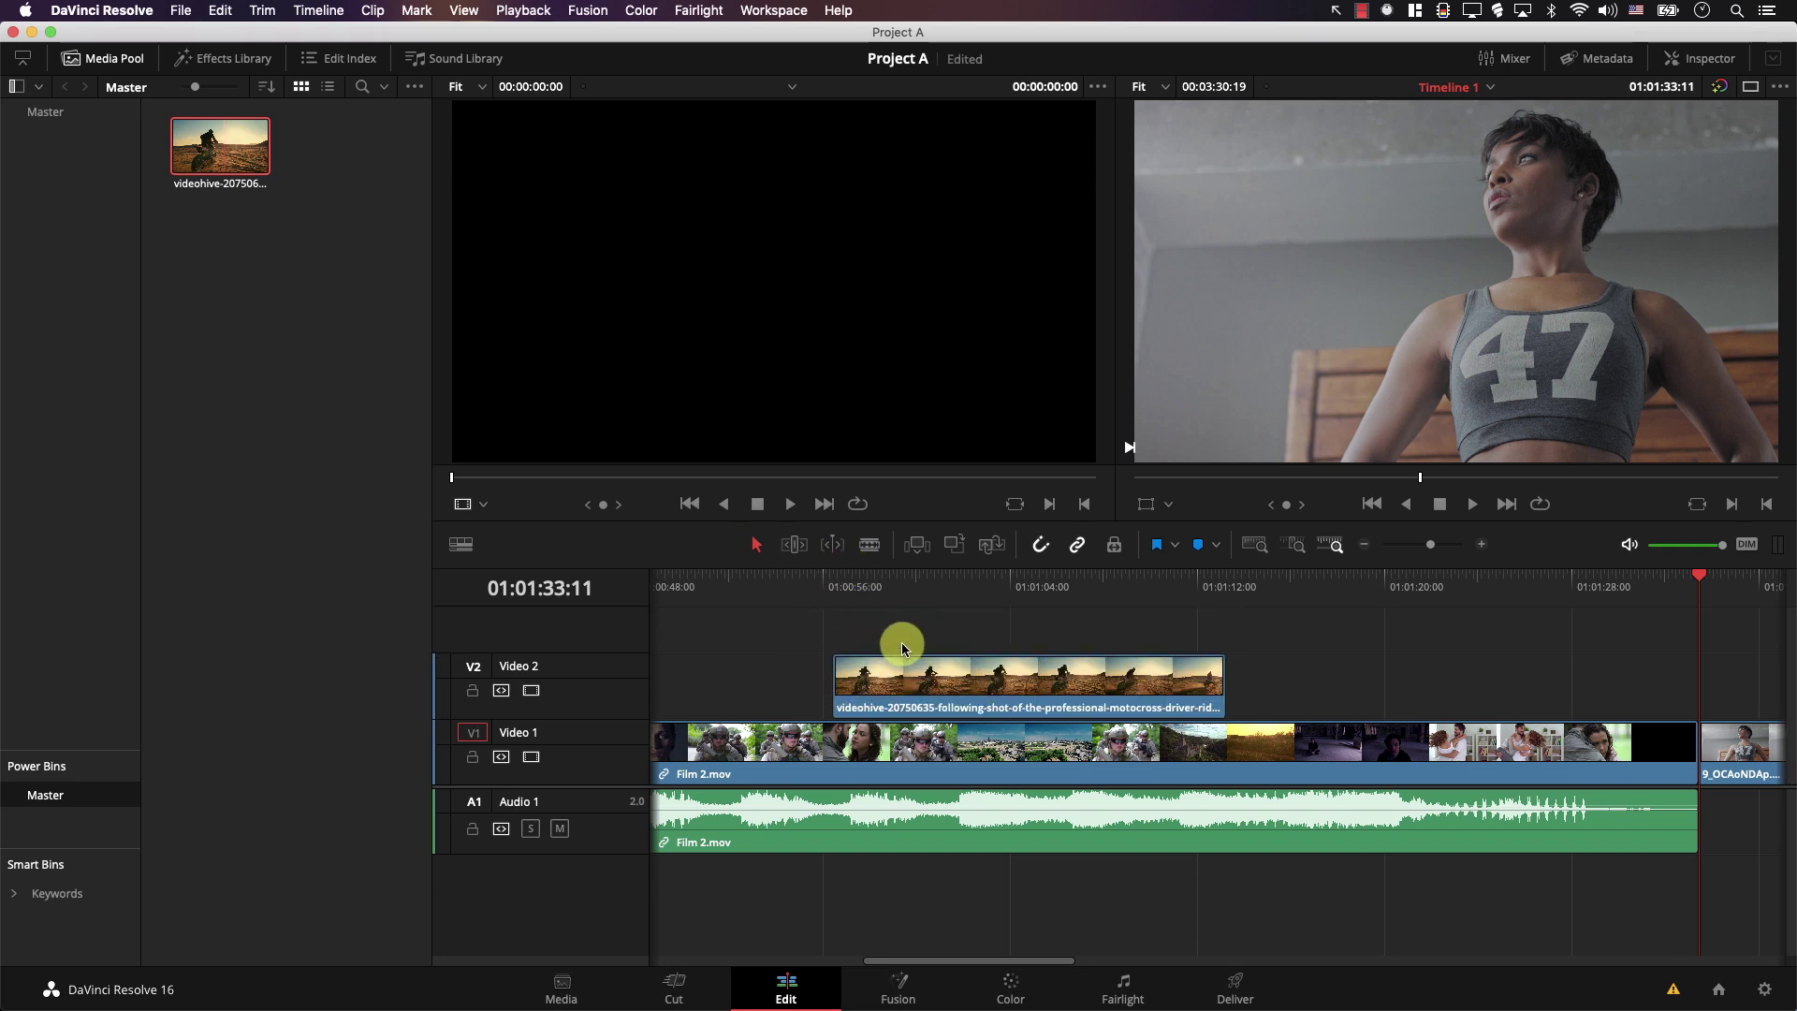